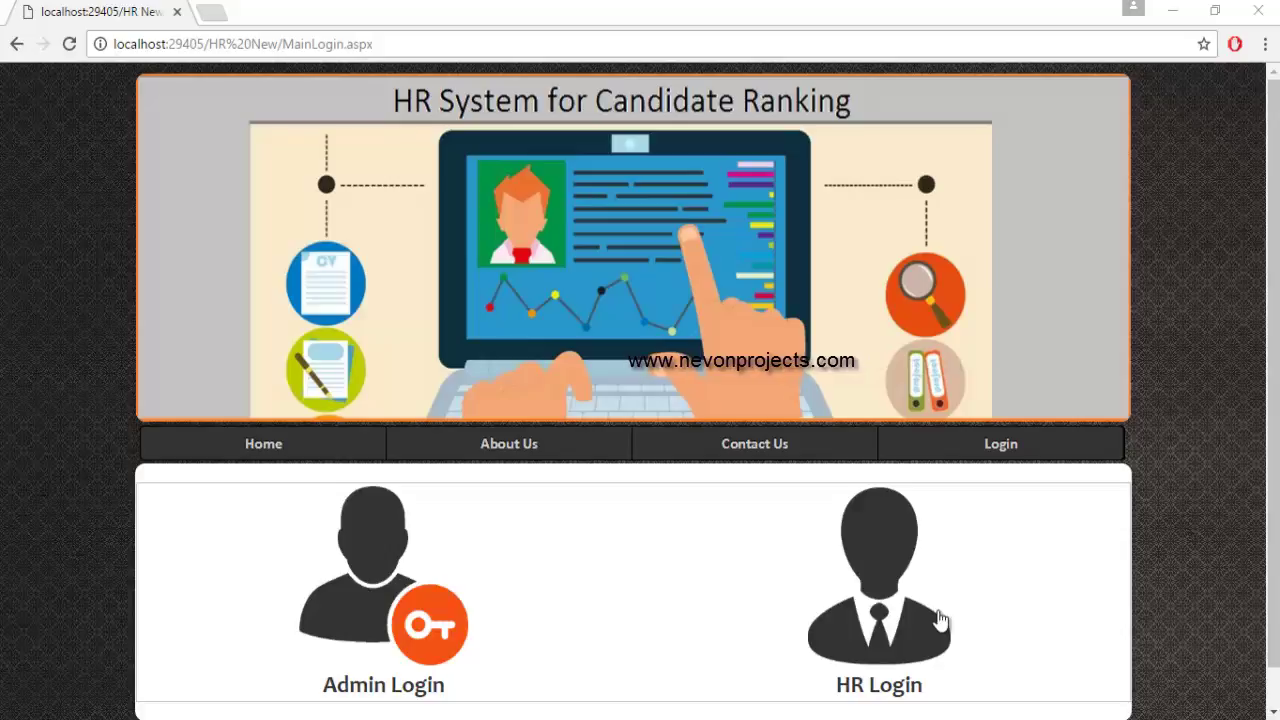
Preview the company sign-up form, then return to the empty Admin Login page.
click(385, 598)
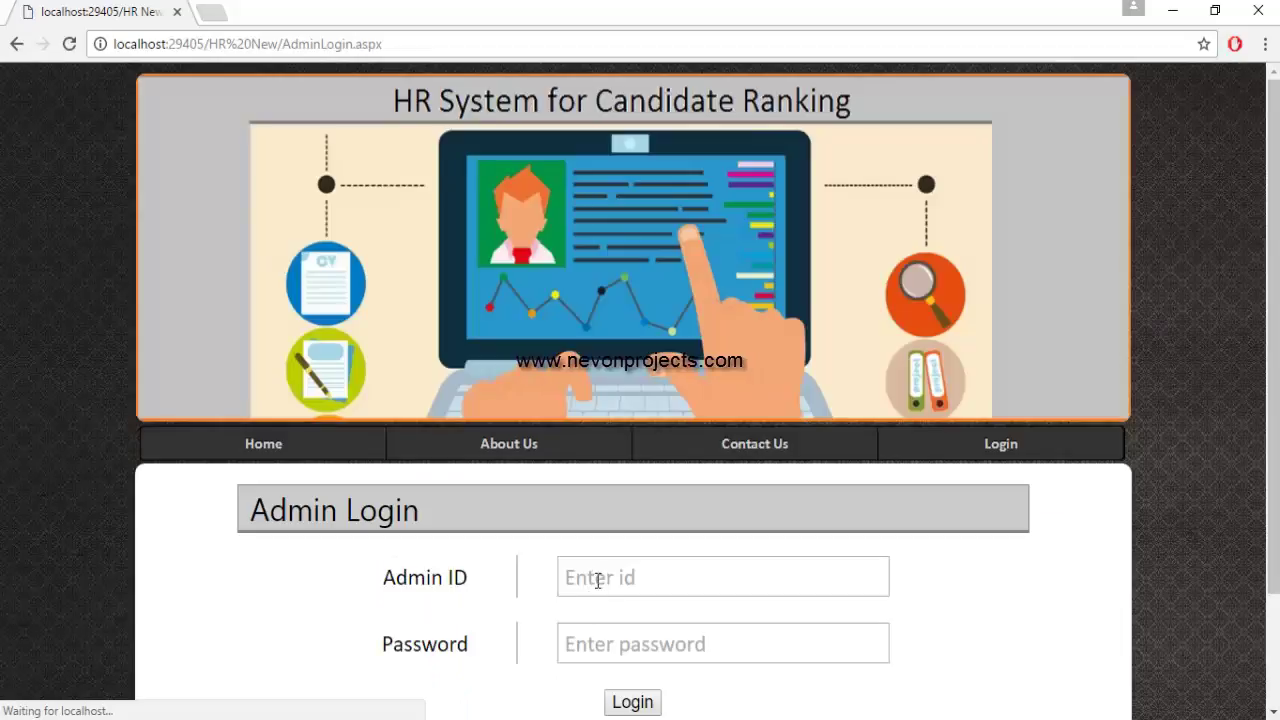
scroll(643, 562, down, 1)
scroll(643, 562, down, 2)
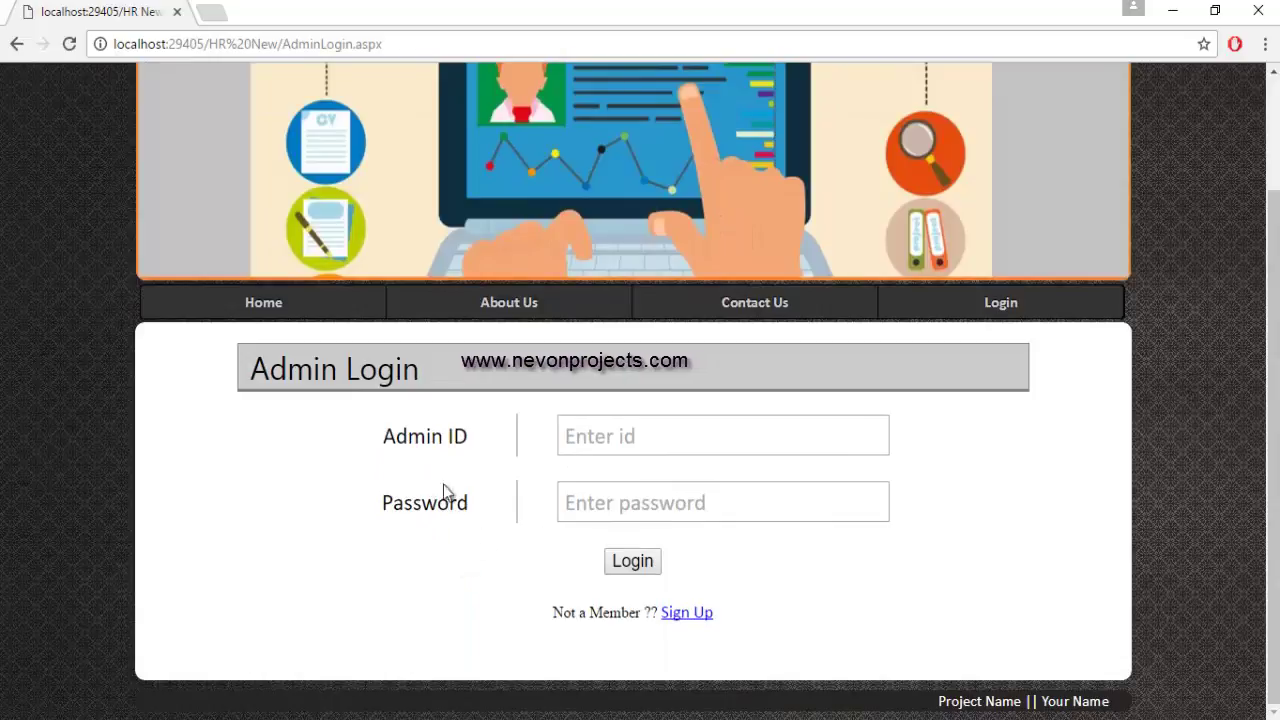
click(689, 613)
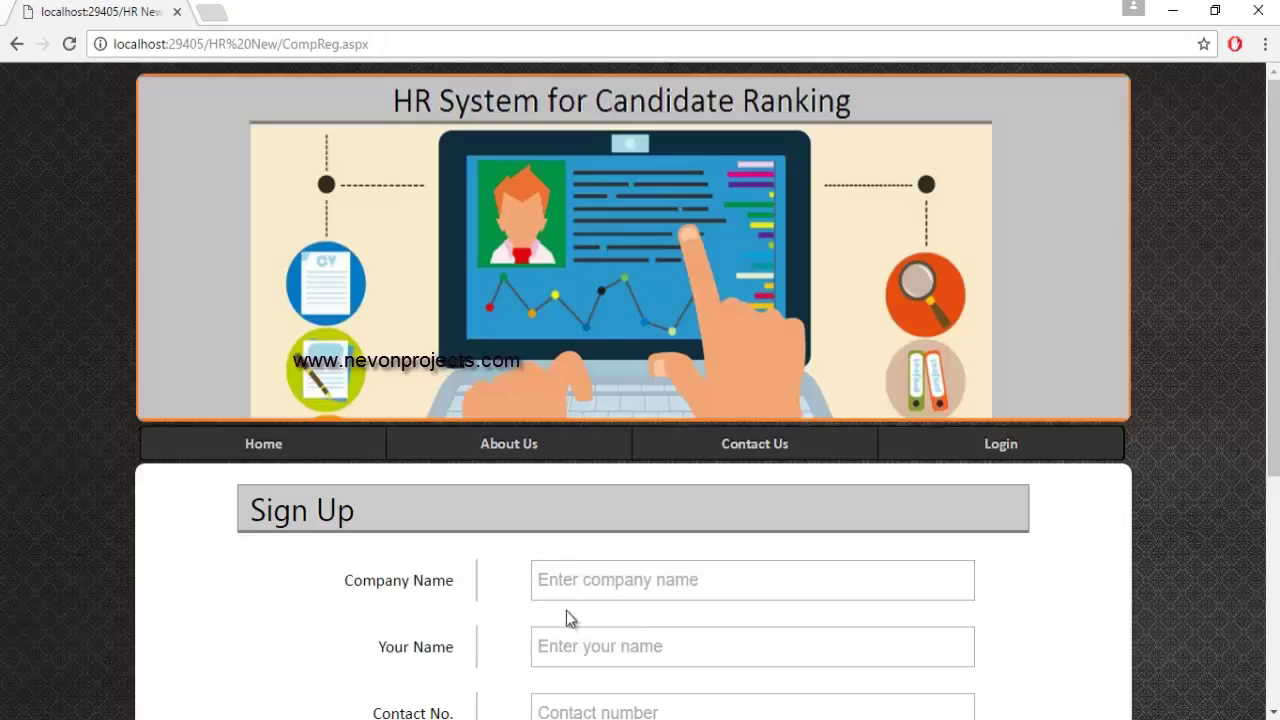
scroll(694, 608, down, 3)
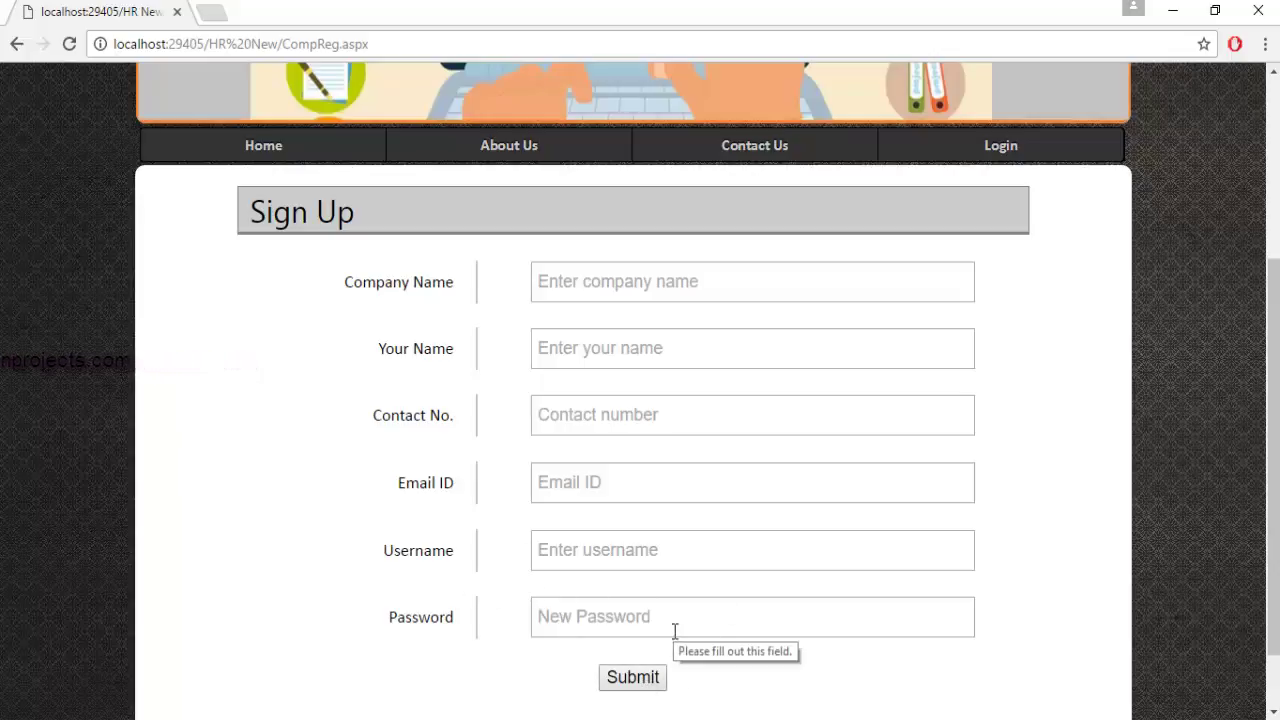
click(1020, 150)
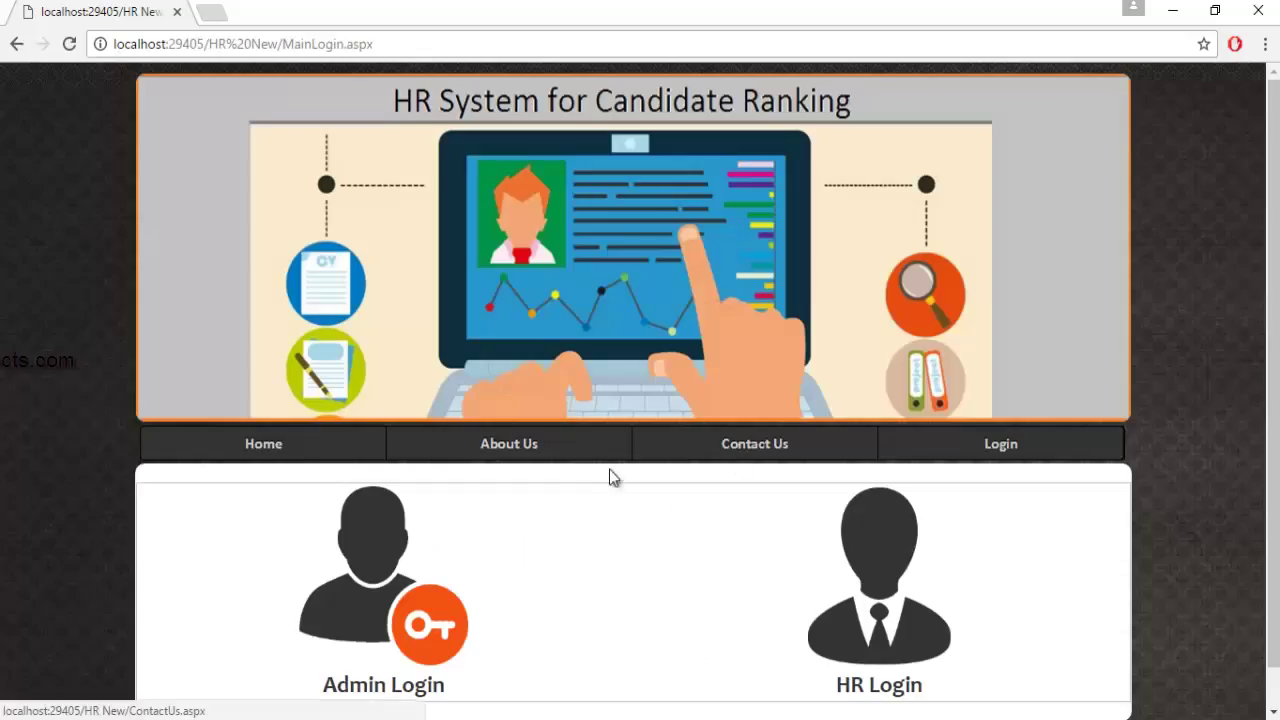
scroll(560, 525, down, 1)
Fill in the saved admin ID and the password, then log in as admin.
click(362, 536)
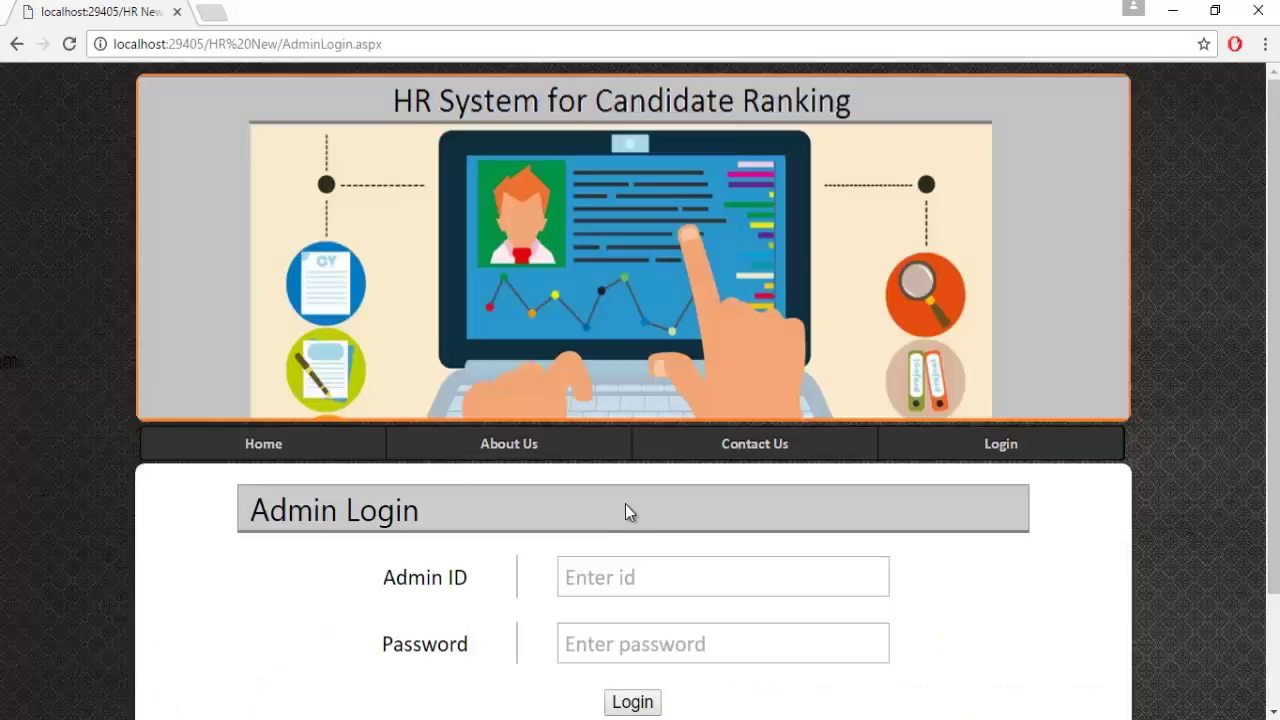
scroll(628, 504, down, 1)
scroll(631, 509, down, 1)
click(576, 431)
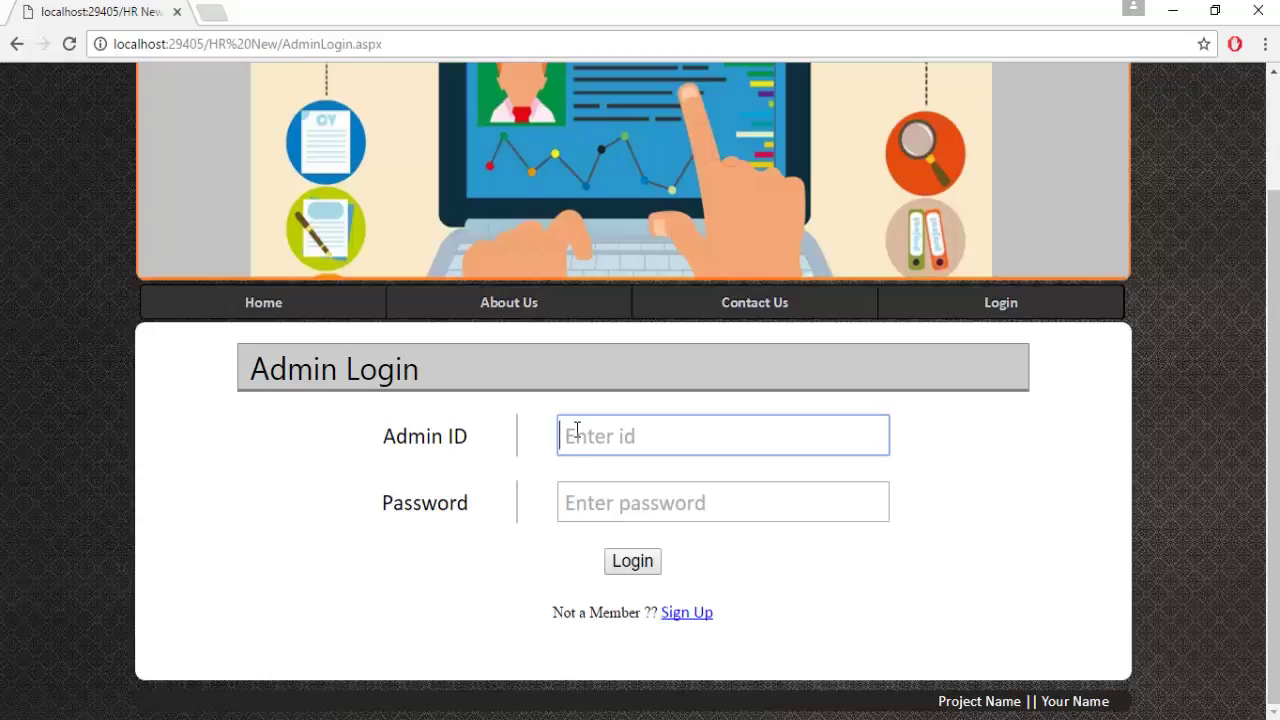
text(te)
key(BackSpace)
key(BackSpace)
text(abc123)
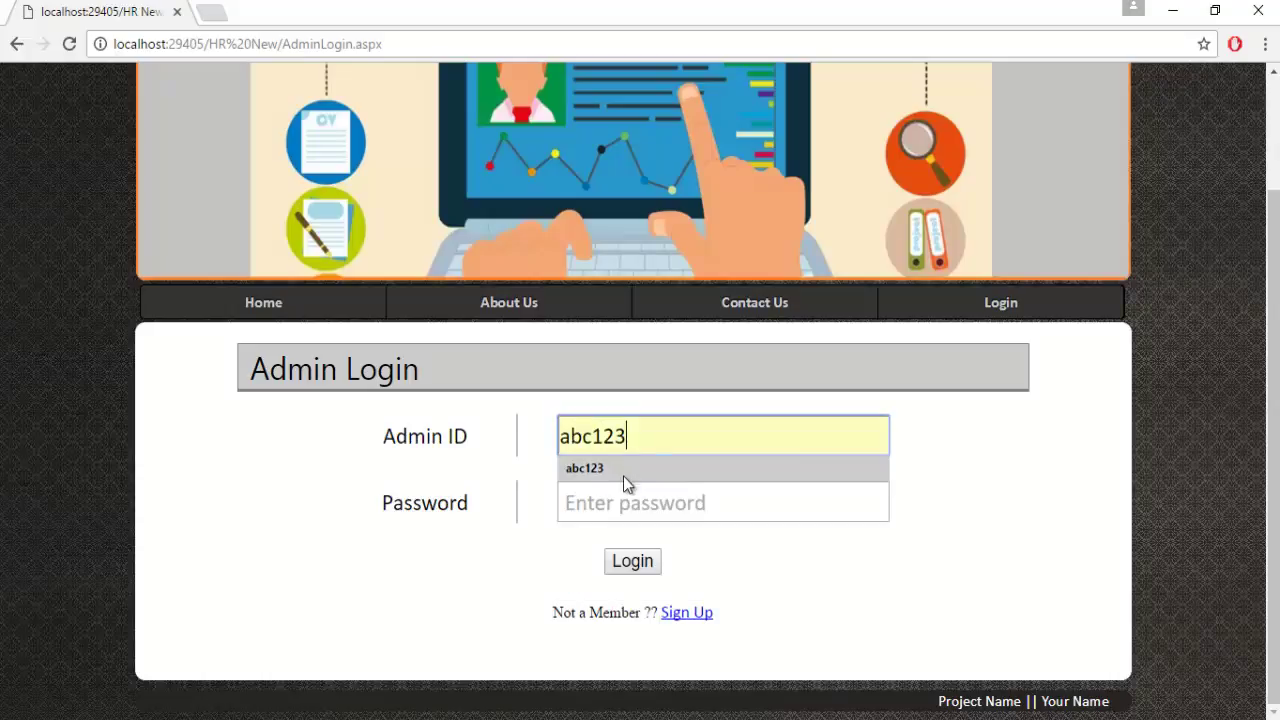
click(610, 470)
click(624, 502)
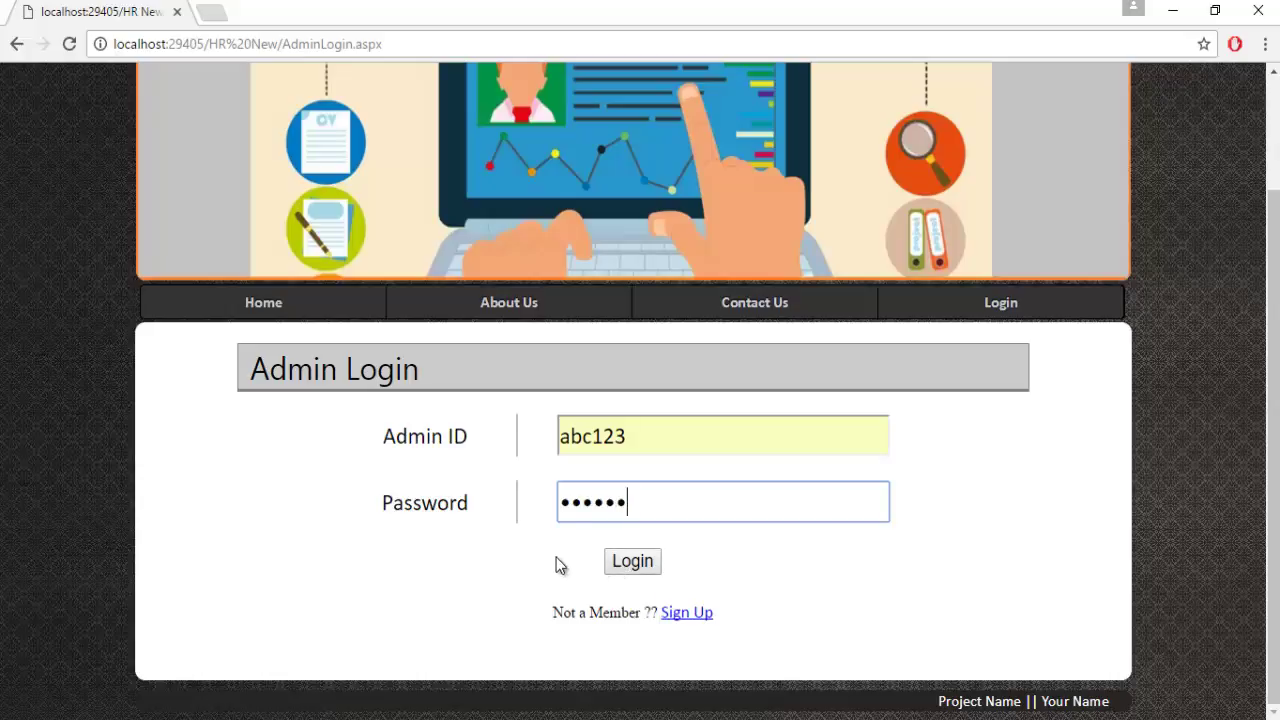
click(630, 562)
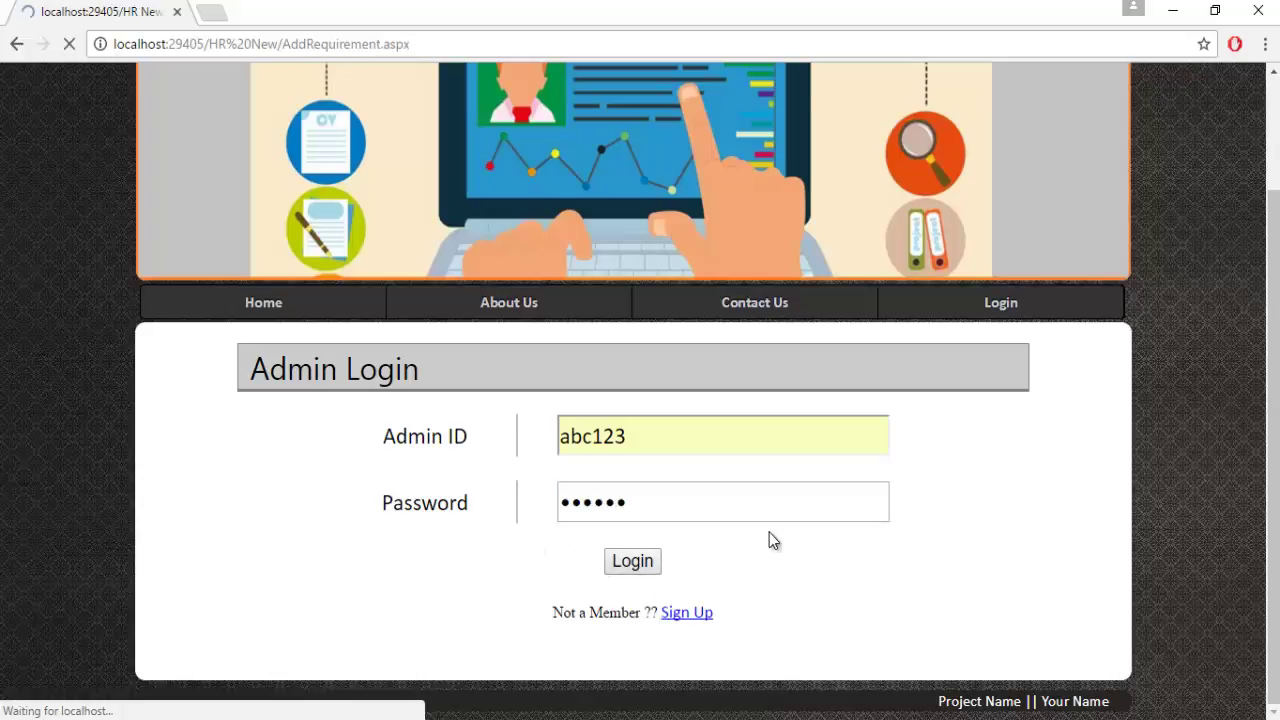
Reload the Add Requirement page and look over its job details form.
scroll(420, 434, down, 4)
scroll(408, 423, up, 3)
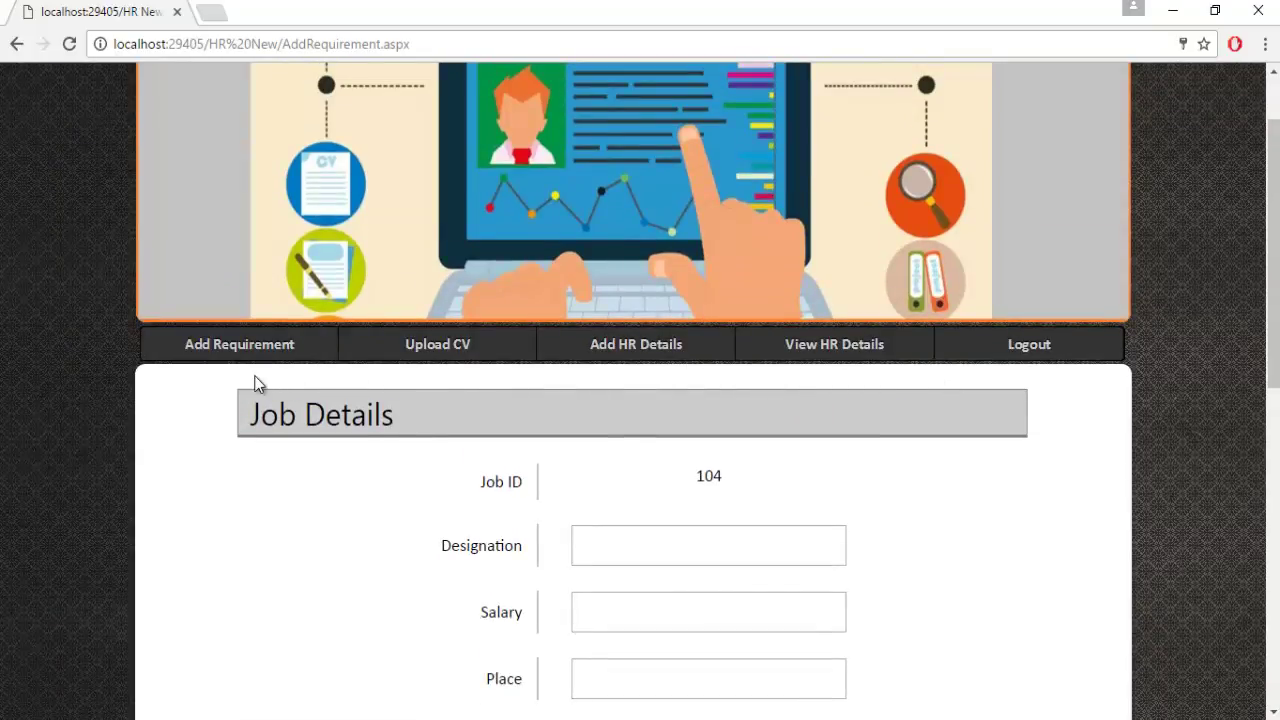
click(220, 350)
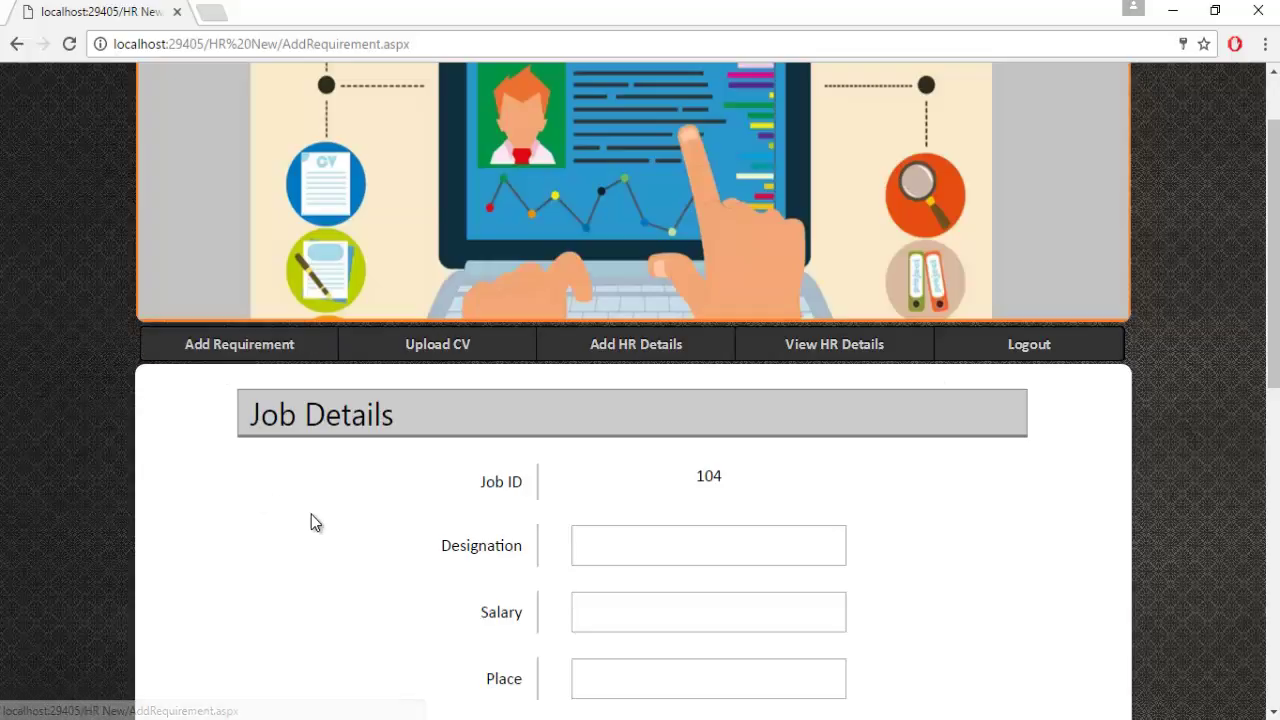
scroll(316, 516, down, 2)
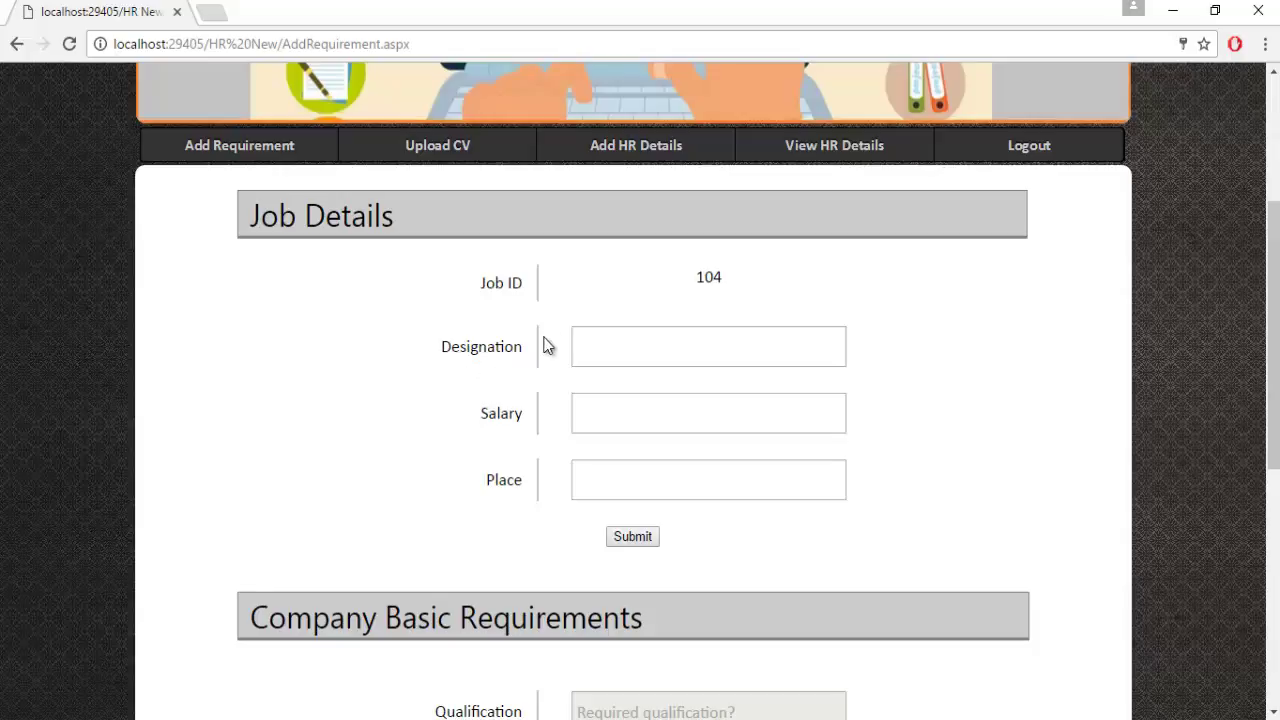
scroll(430, 478, down, 2)
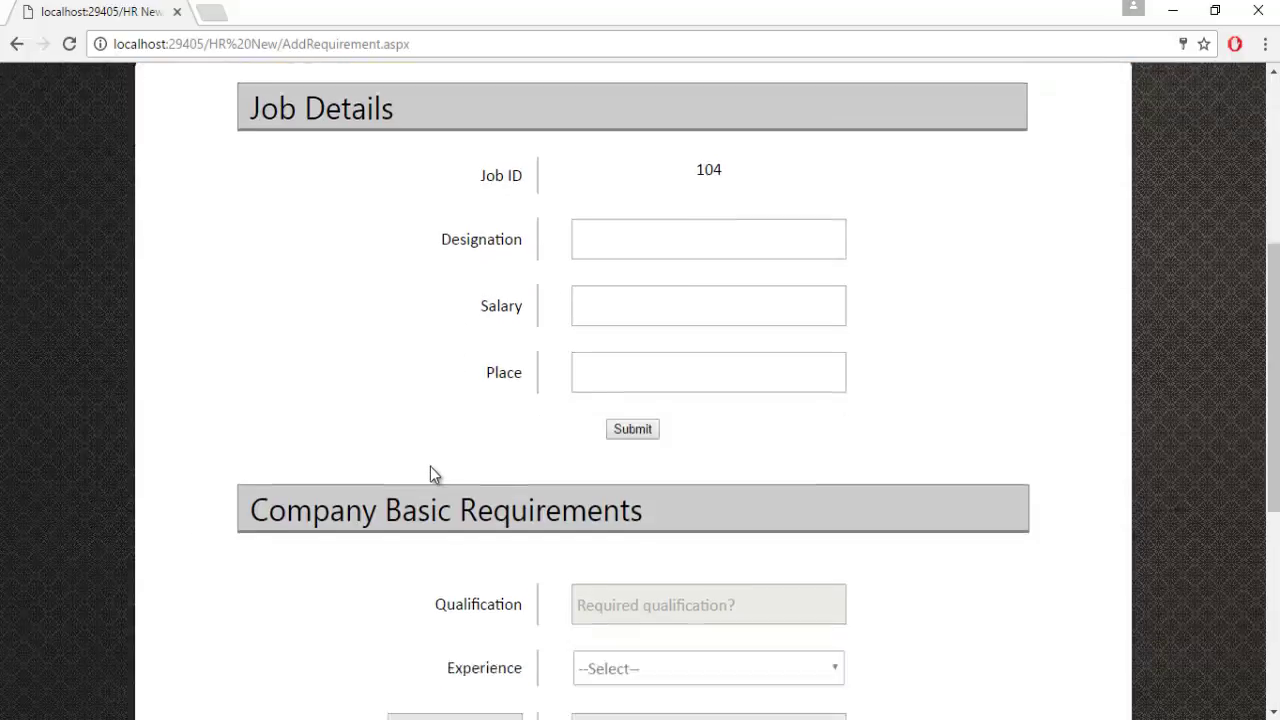
scroll(447, 335, up, 1)
scroll(440, 336, up, 2)
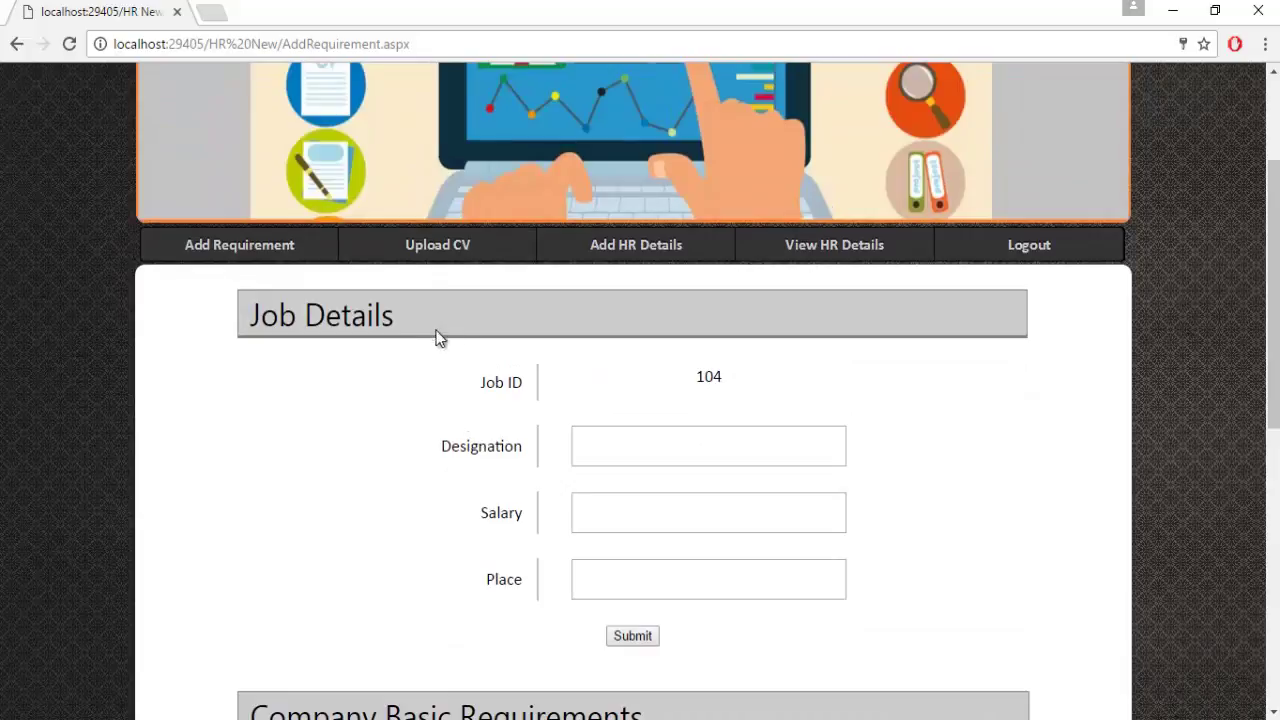
scroll(416, 370, down, 2)
scroll(434, 516, down, 4)
scroll(434, 516, up, 8)
scroll(434, 517, down, 1)
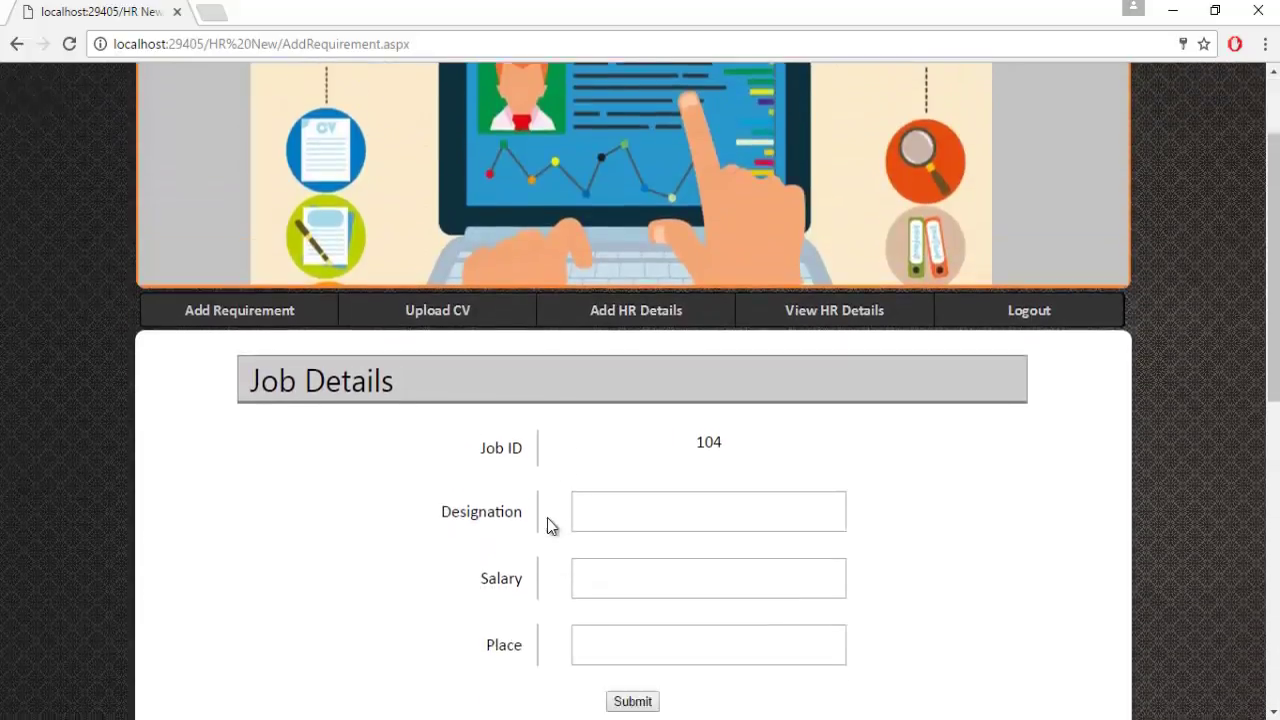
scroll(548, 526, down, 1)
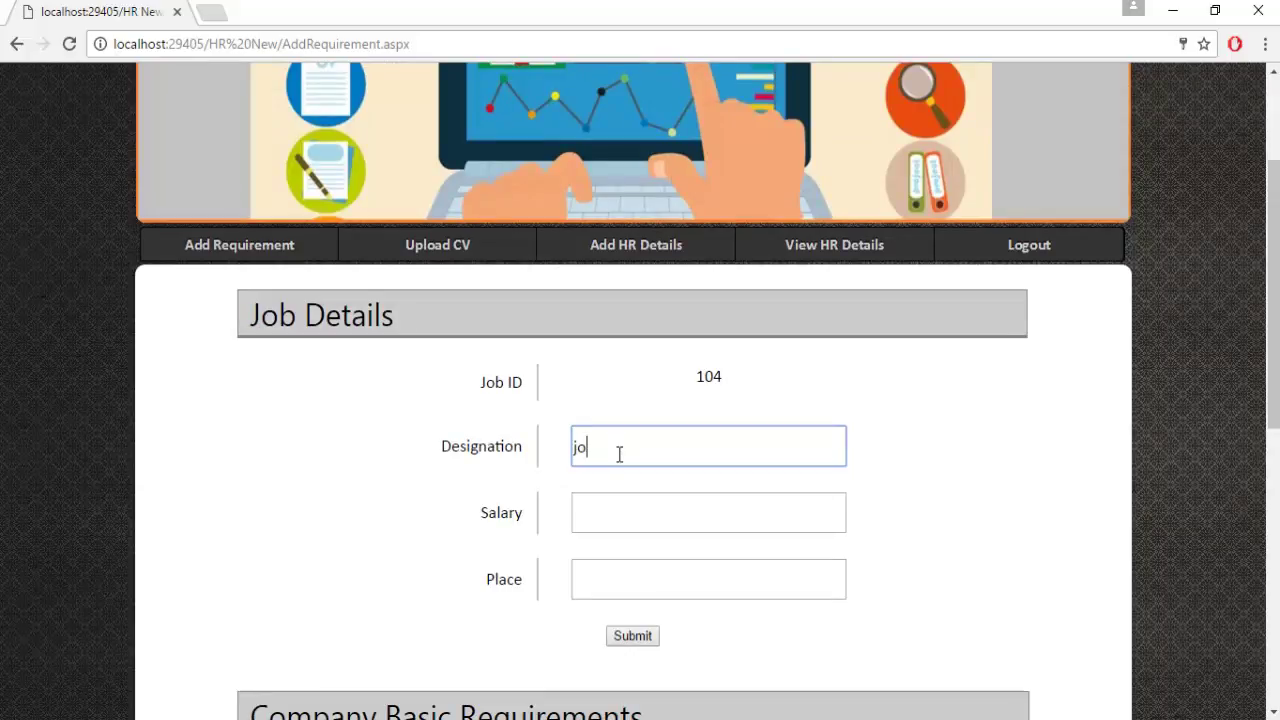
Enter designation Software Developer, salary 500000 and place Mumbai for job 104.
text(so)
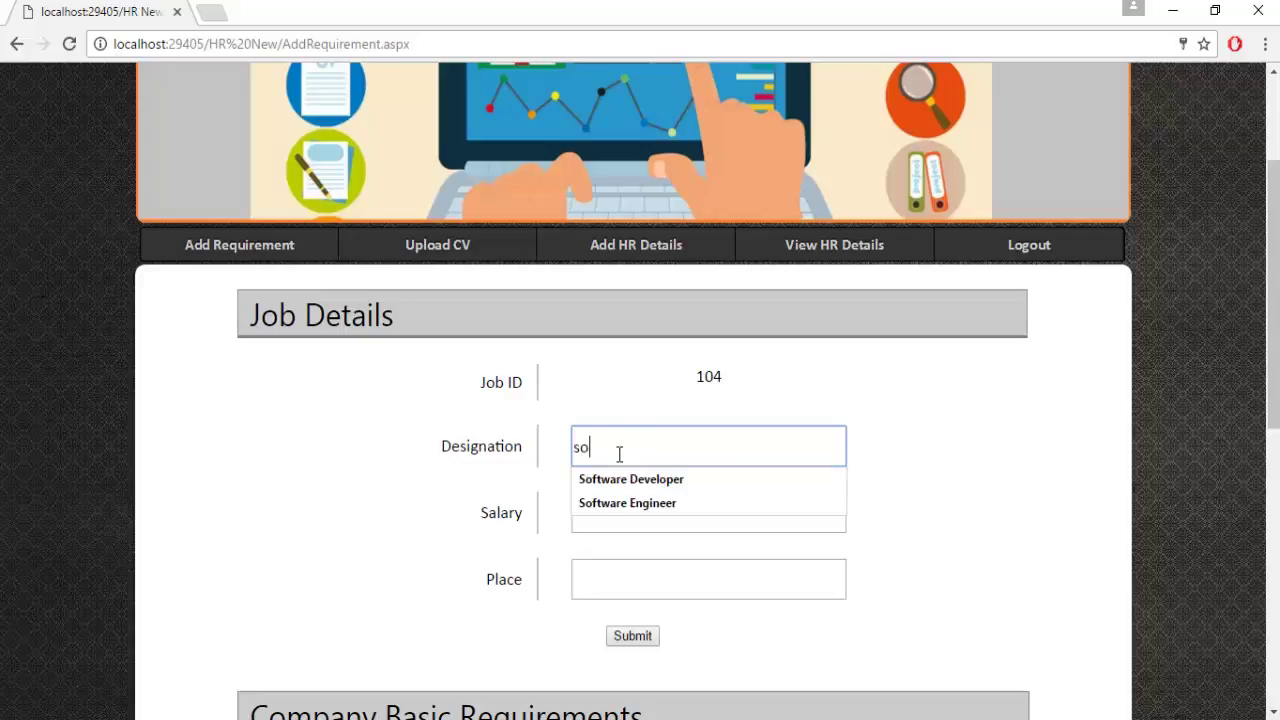
key(Down)
key(Return)
key(Tab)
text(5)
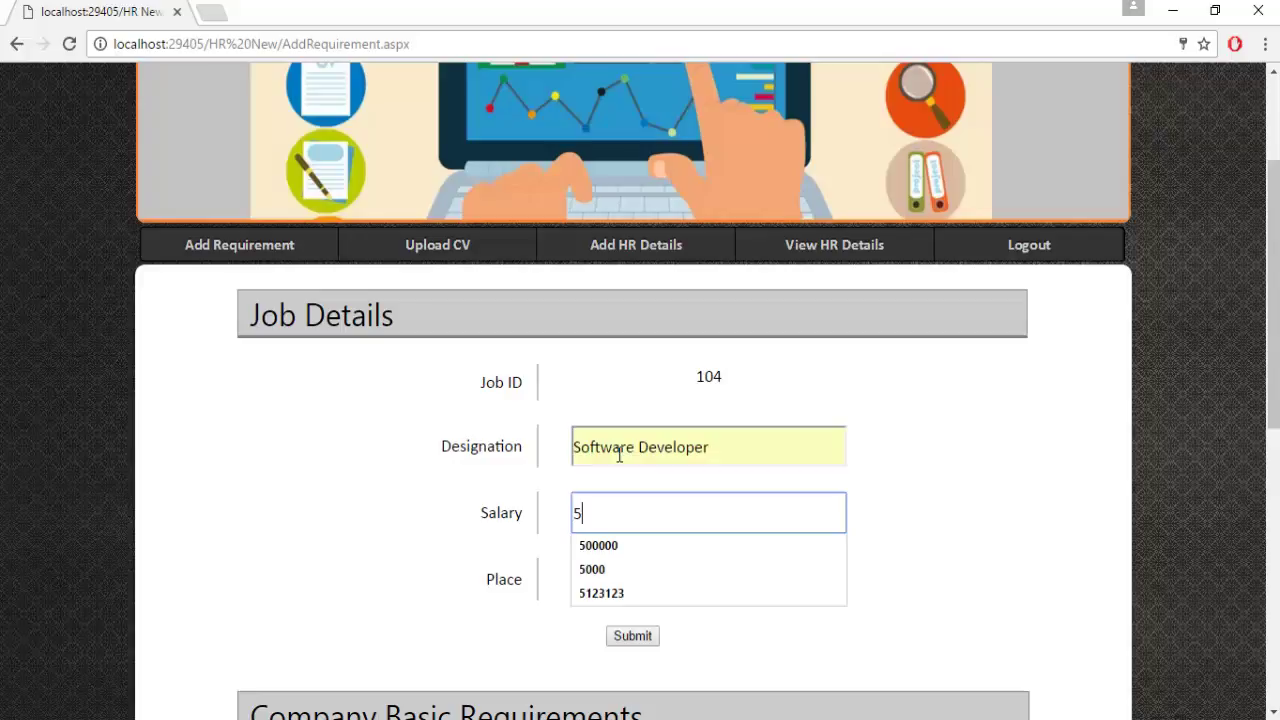
text(00000)
click(600, 579)
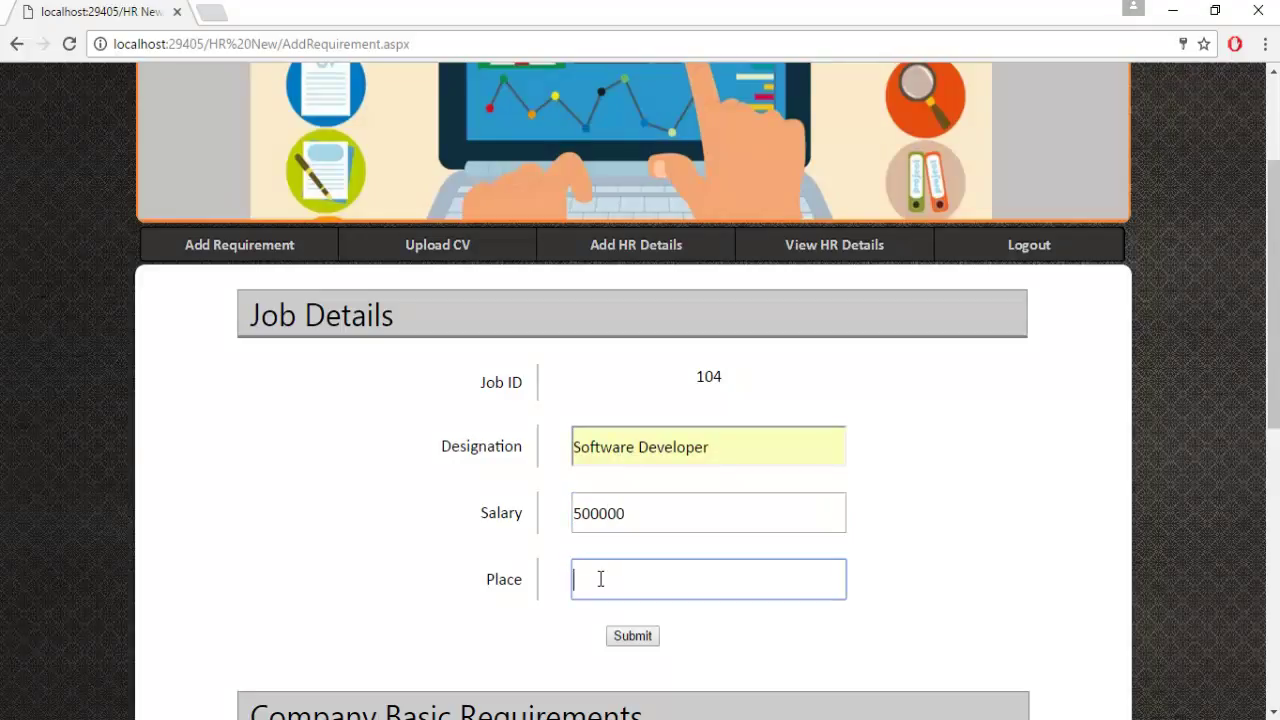
text(Mumbai)
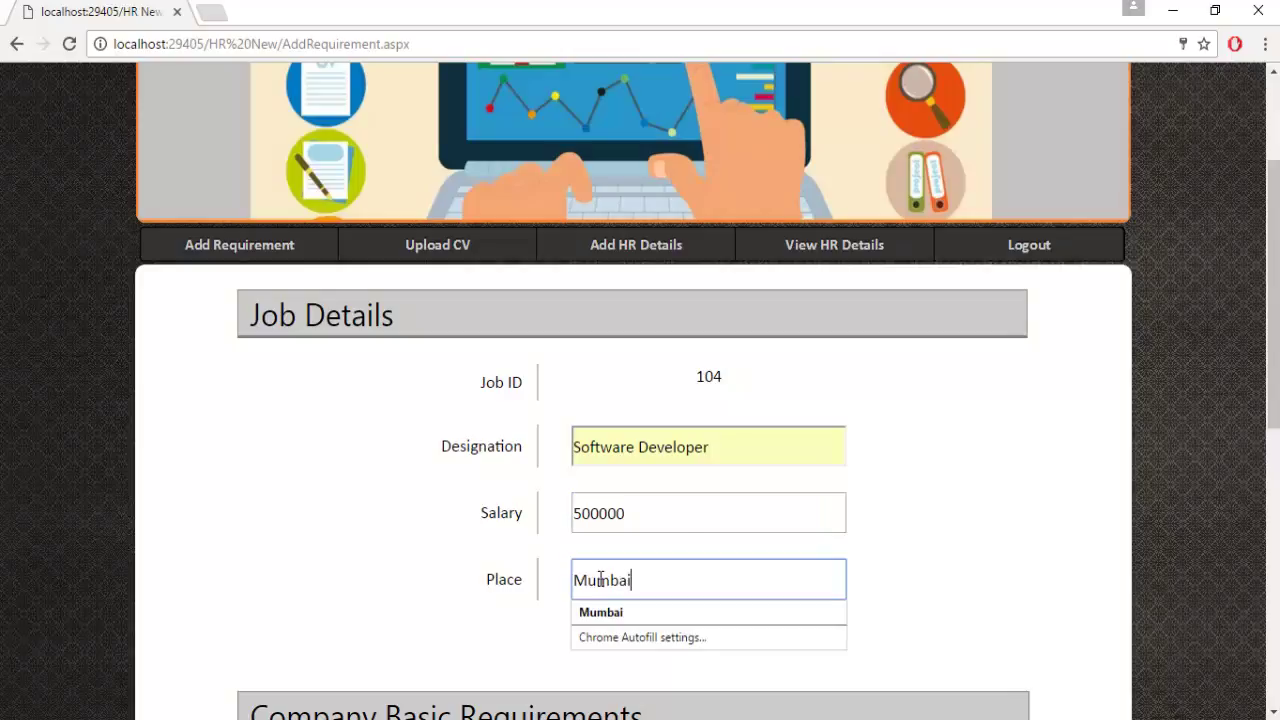
click(958, 515)
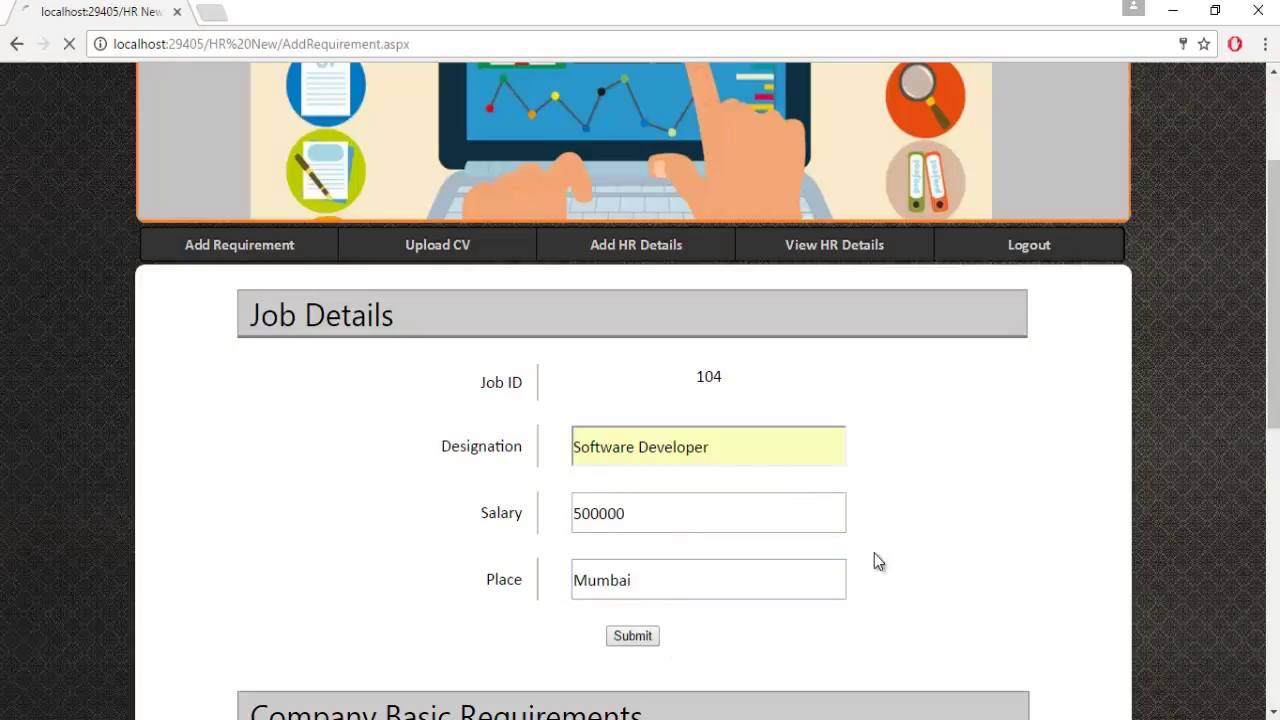
Look over the Qualification field and the custom requirement name and value fields.
scroll(830, 530, down, 5)
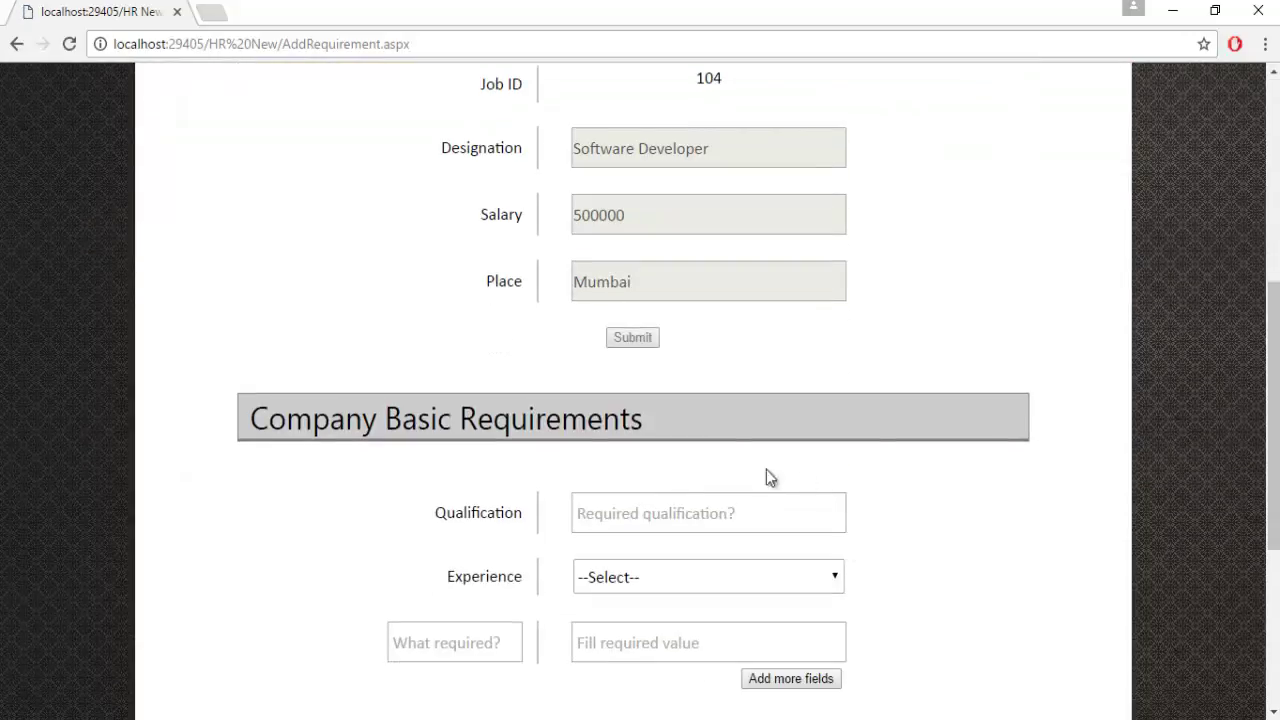
scroll(471, 491, down, 3)
scroll(429, 443, up, 2)
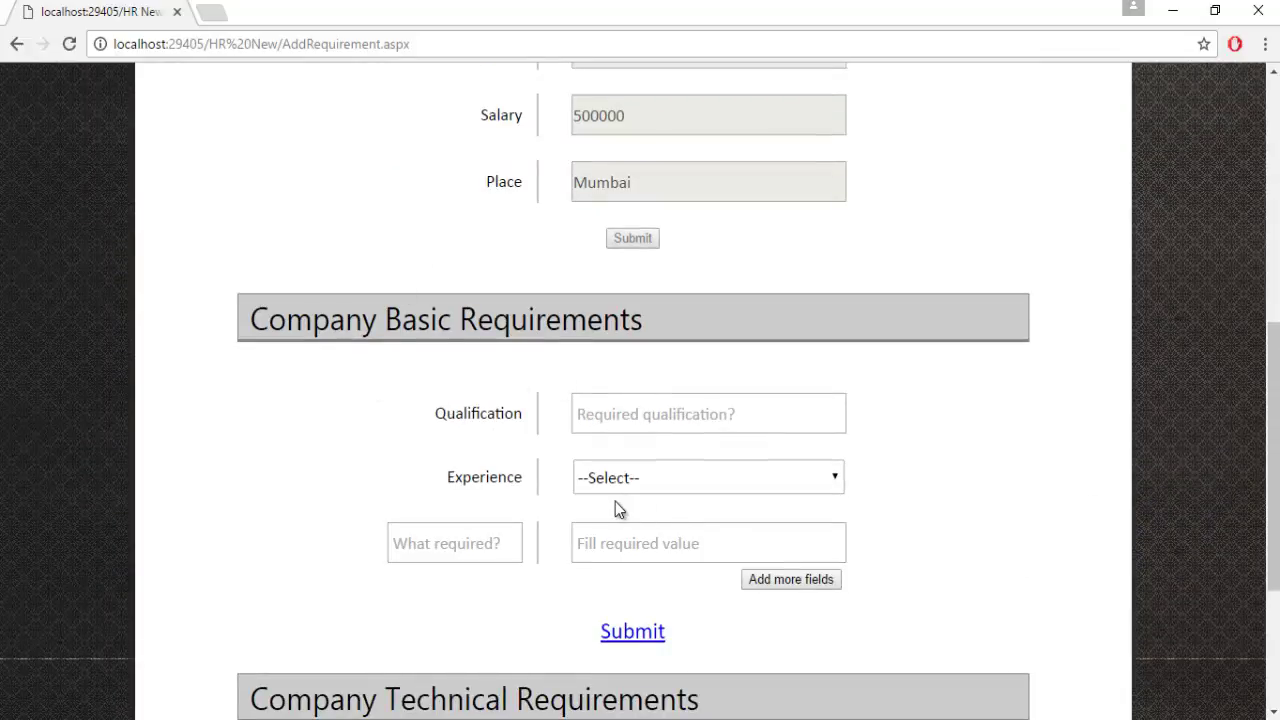
click(617, 420)
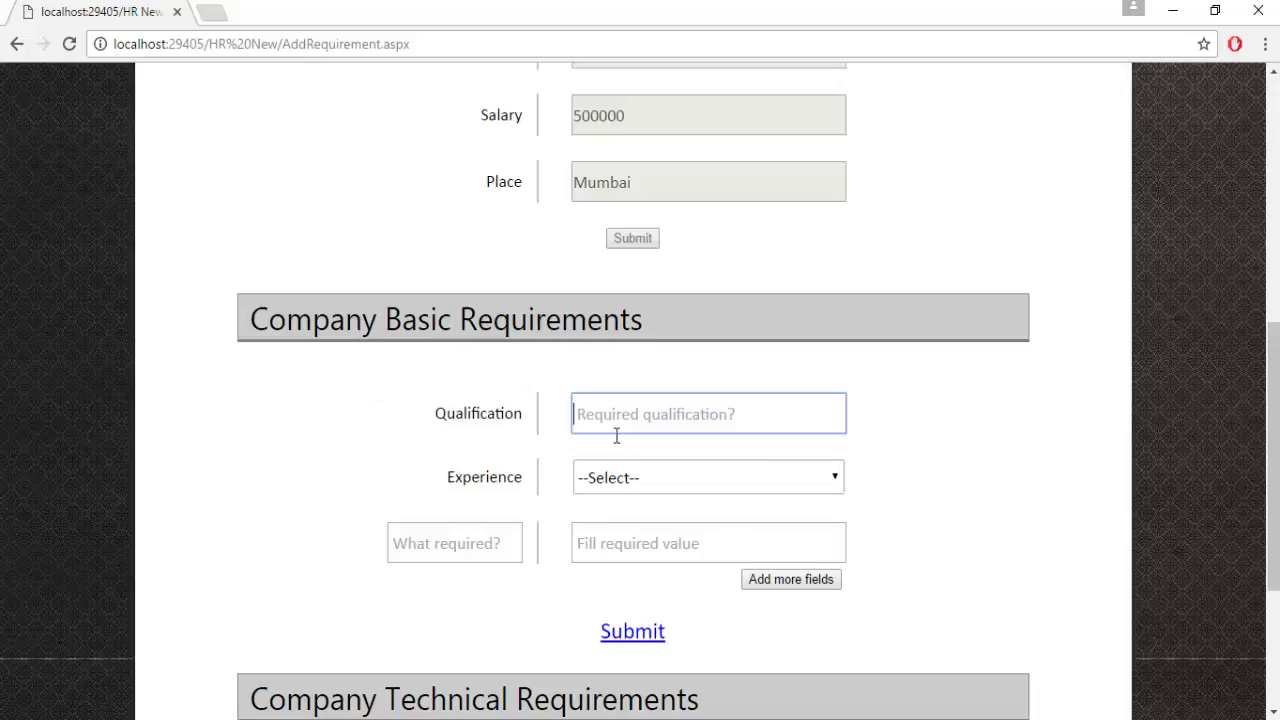
click(422, 552)
click(601, 541)
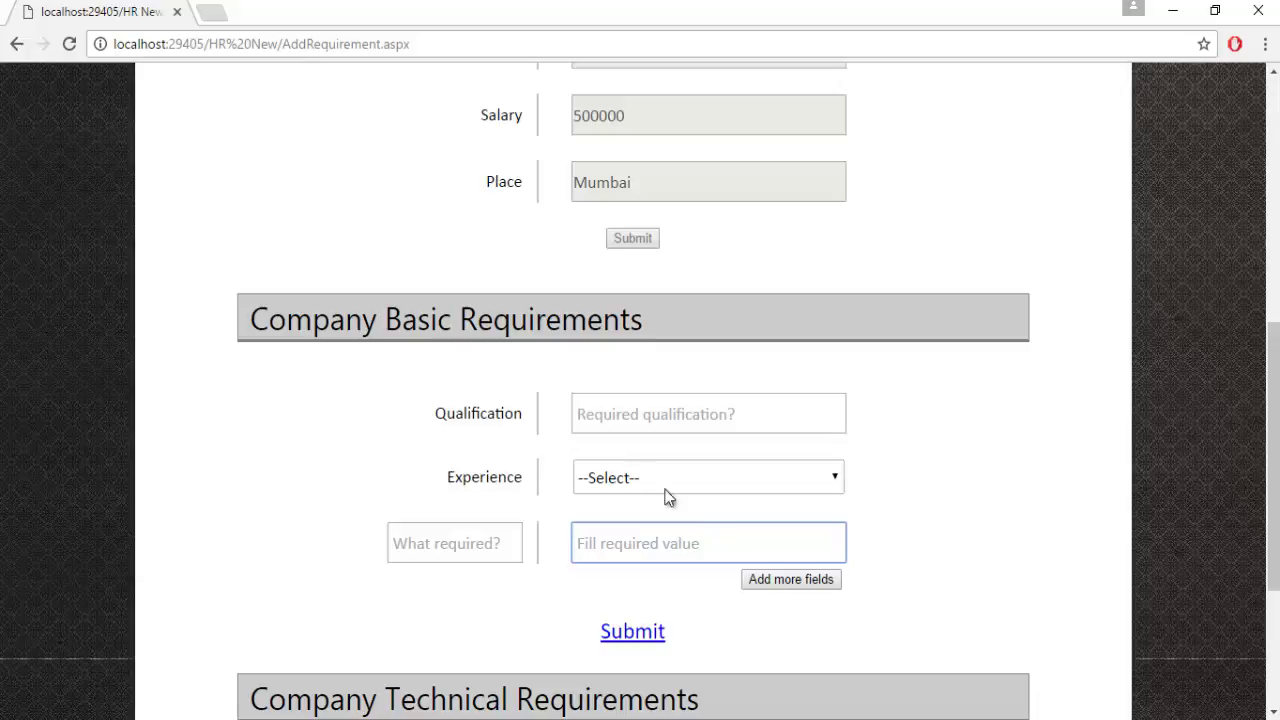
Submit the basic requirements: MCA qualification with 1 Years of experience.
click(606, 414)
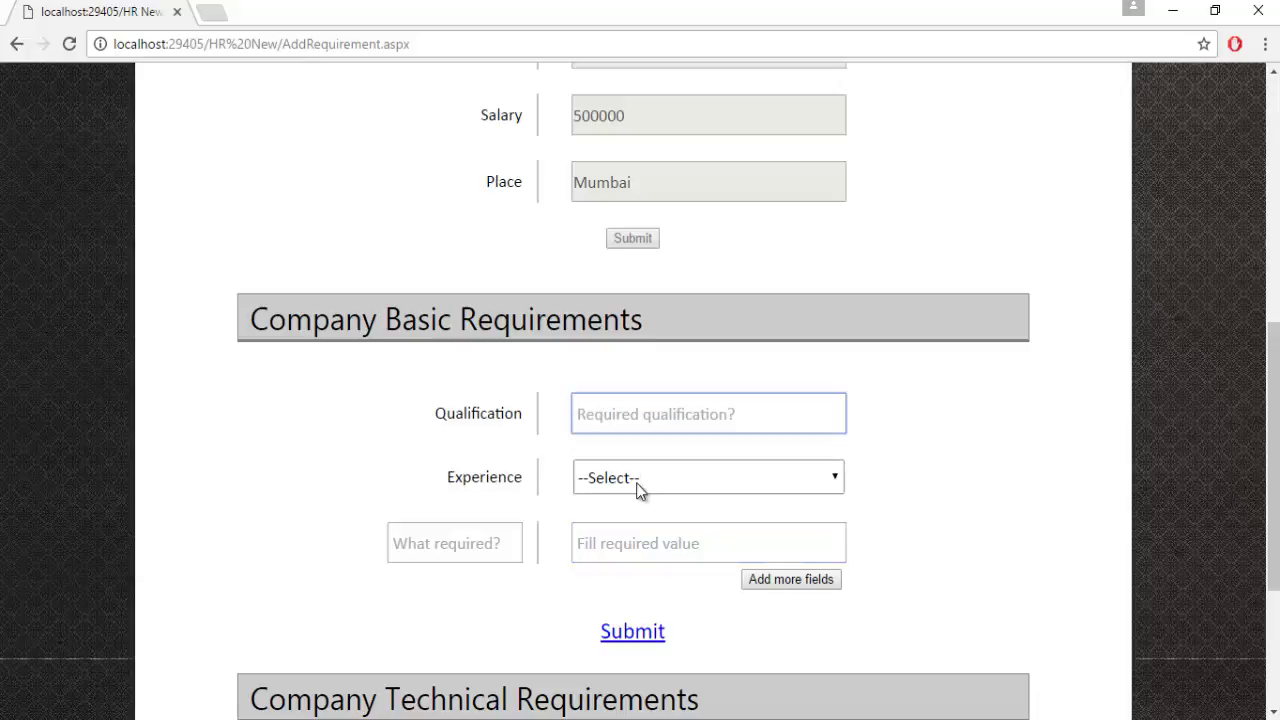
text(MCA)
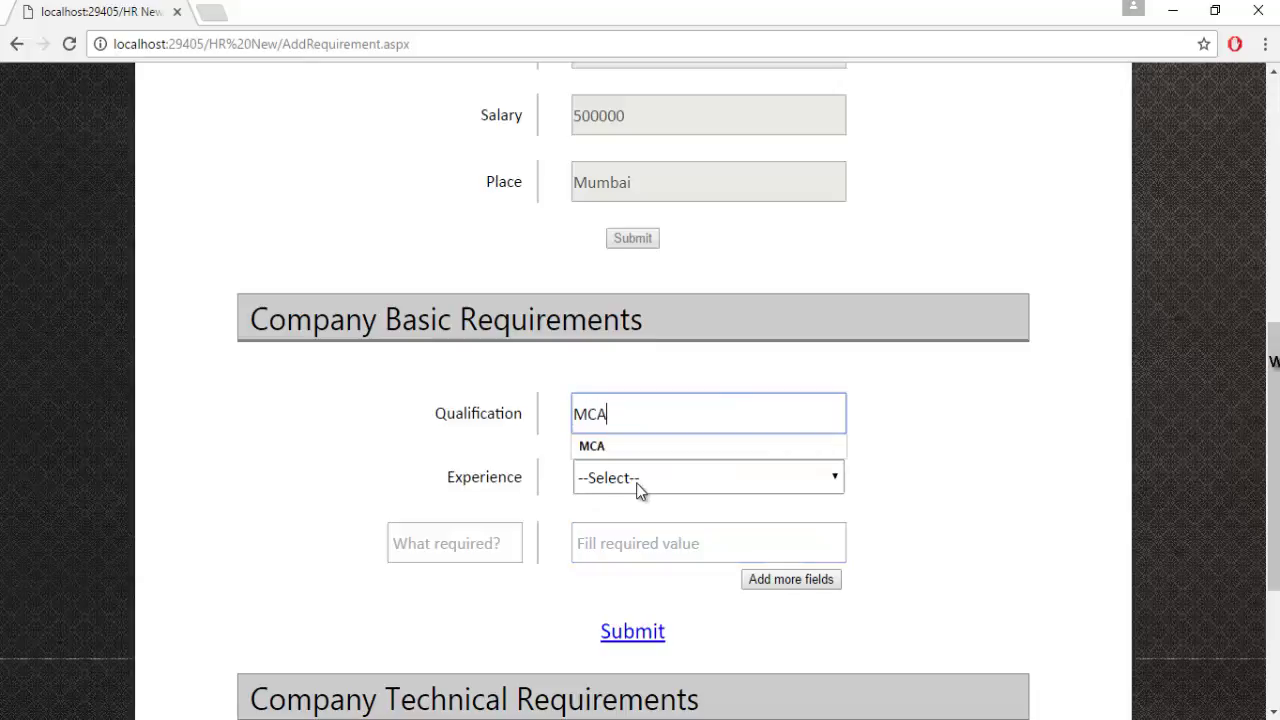
click(638, 489)
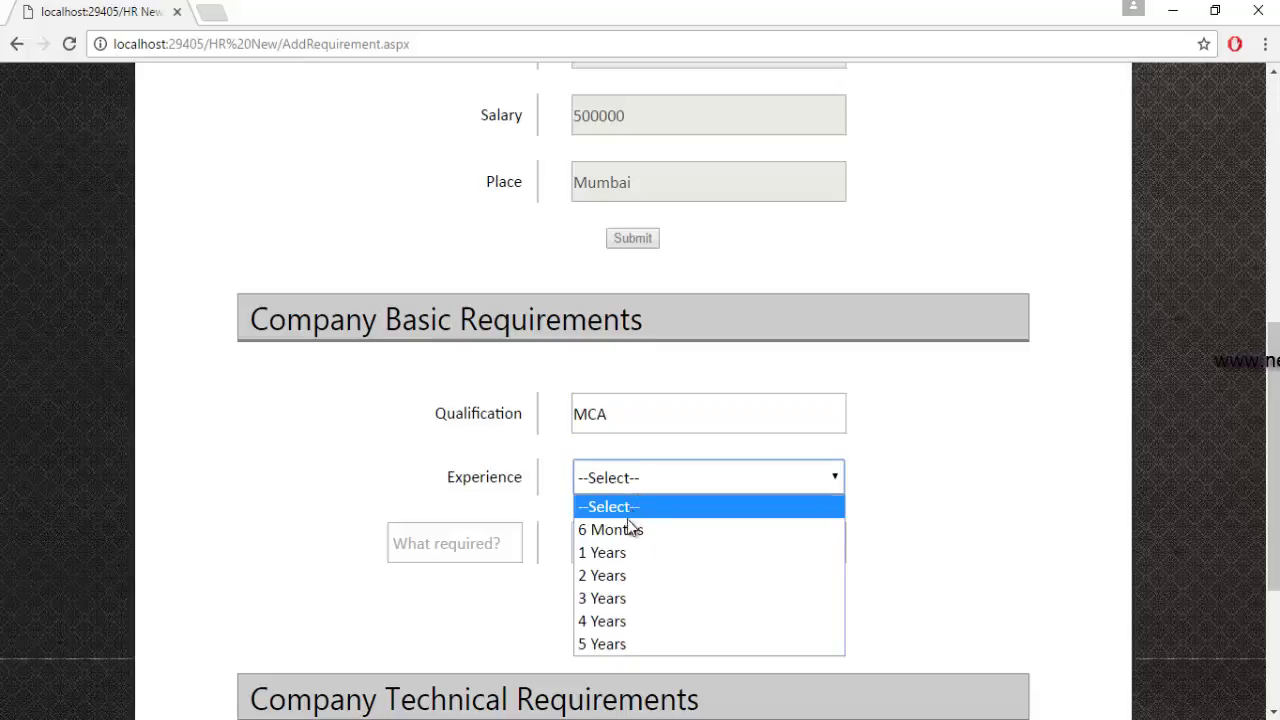
click(622, 553)
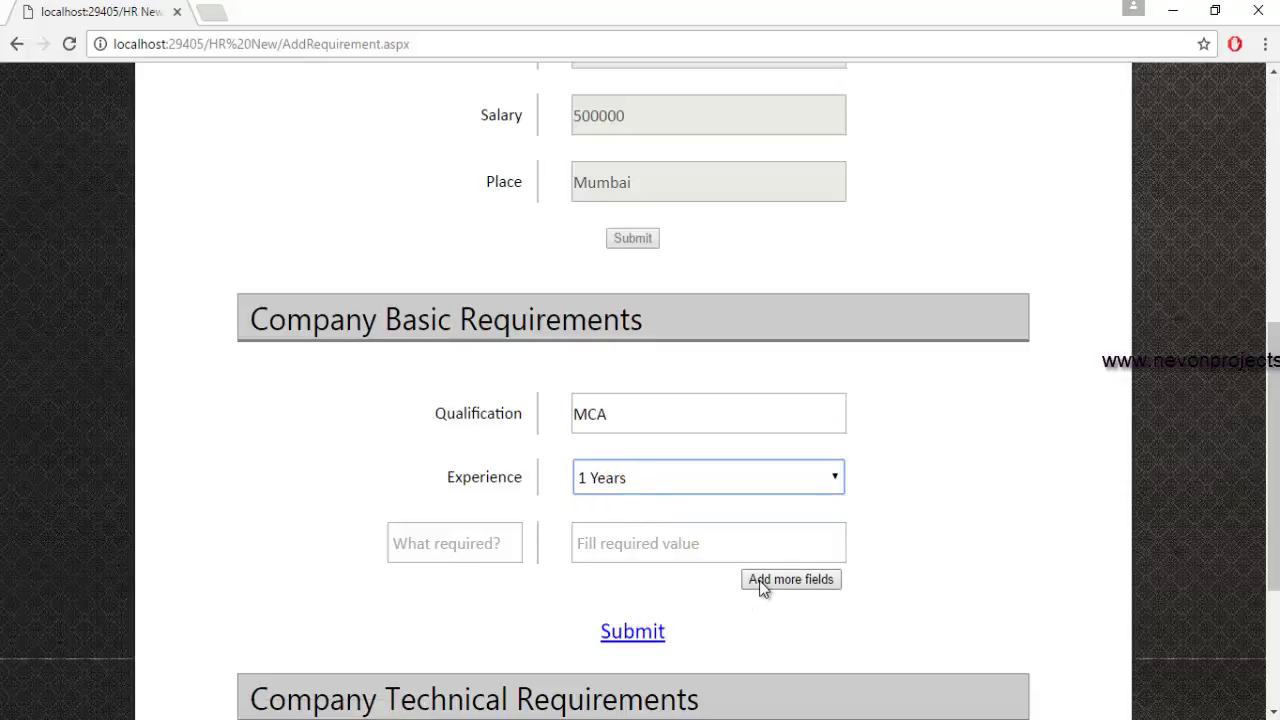
click(628, 634)
scroll(718, 597, down, 8)
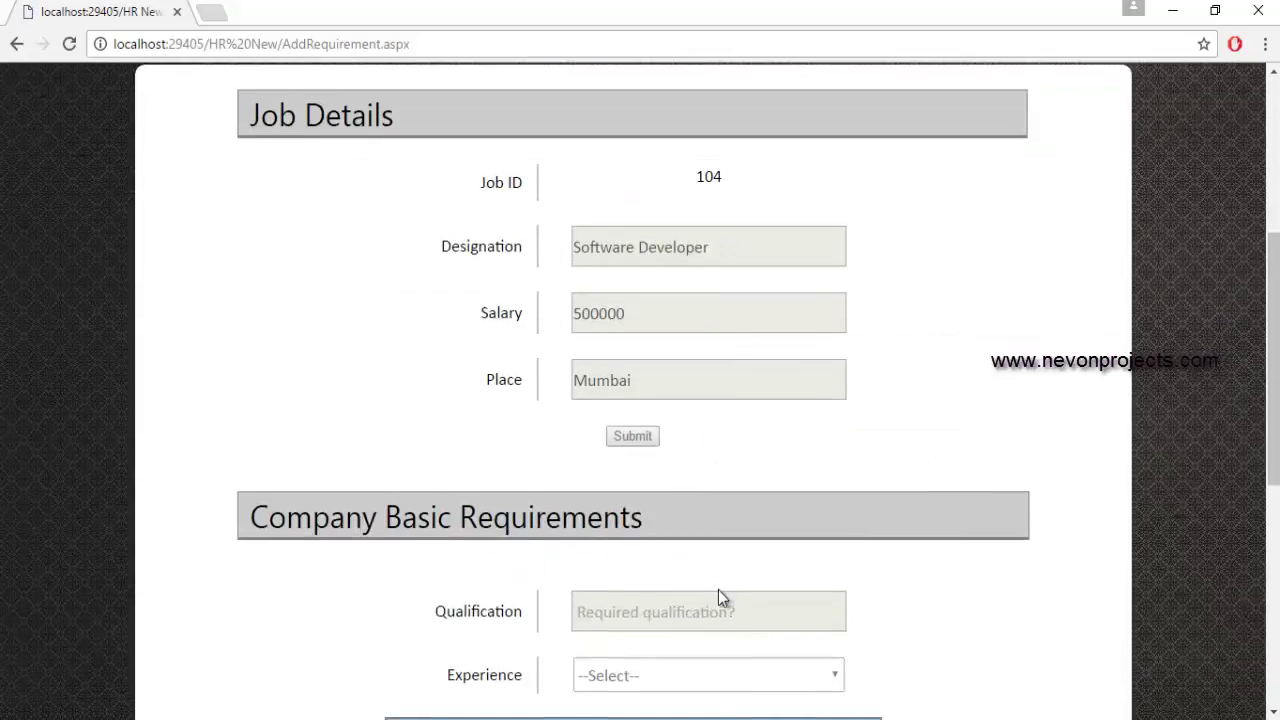
scroll(718, 597, down, 1)
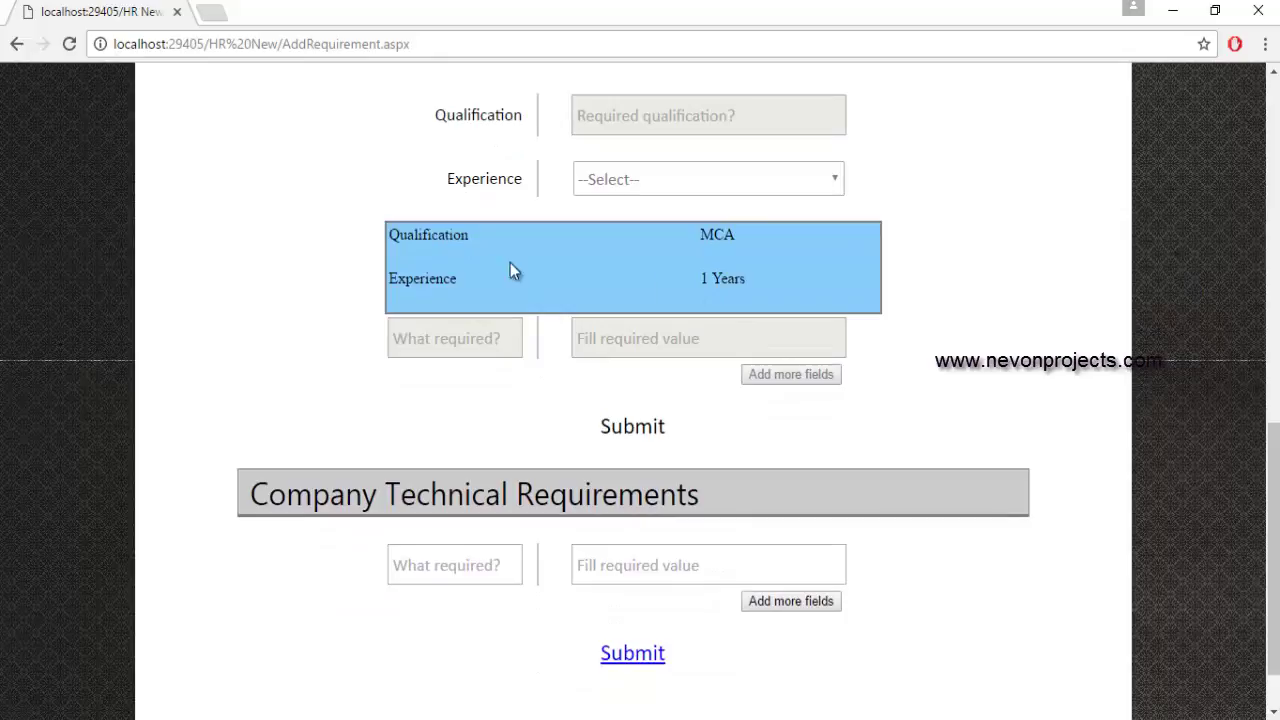
Save the technical requirement Language = Java and dismiss the success alert.
scroll(821, 416, down, 2)
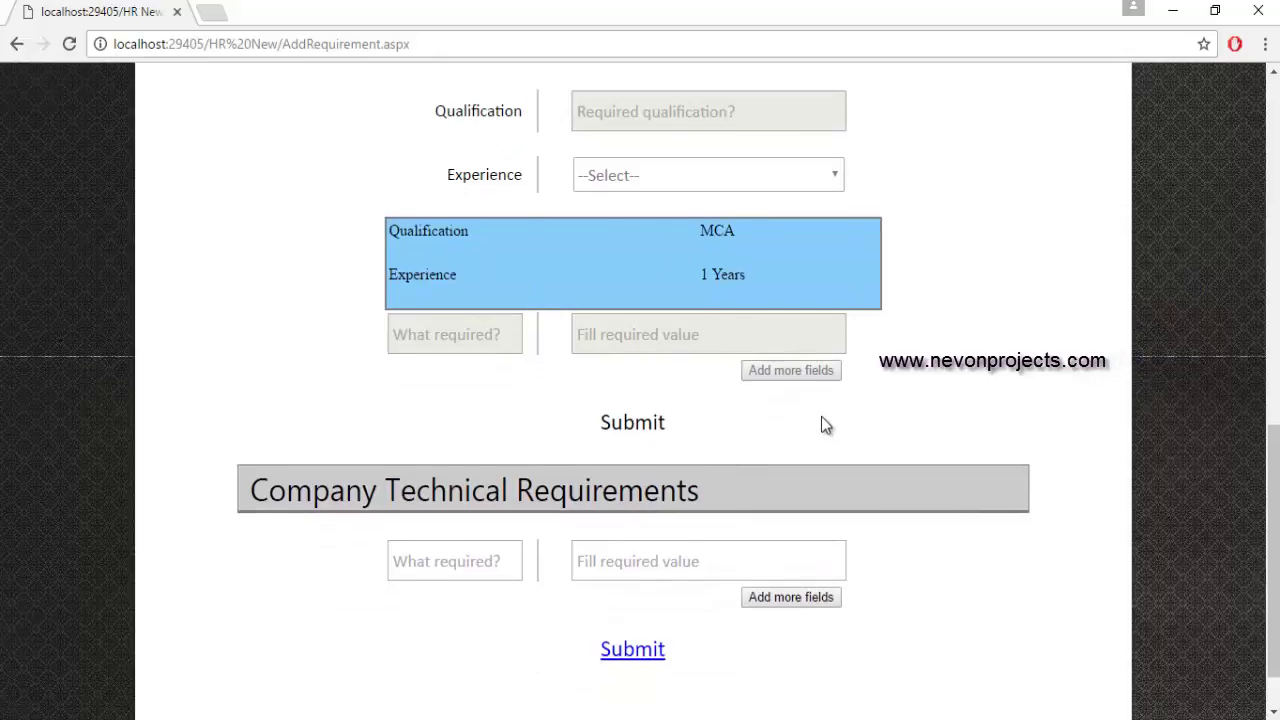
click(449, 493)
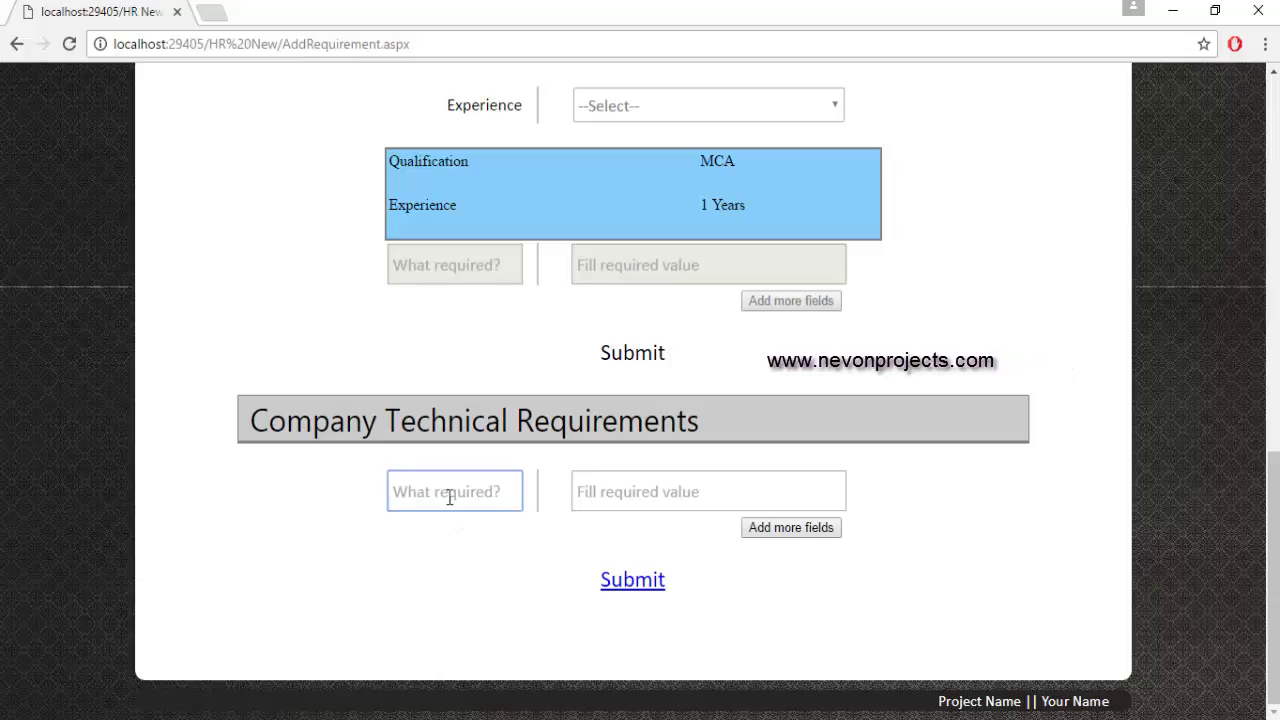
text(Lan)
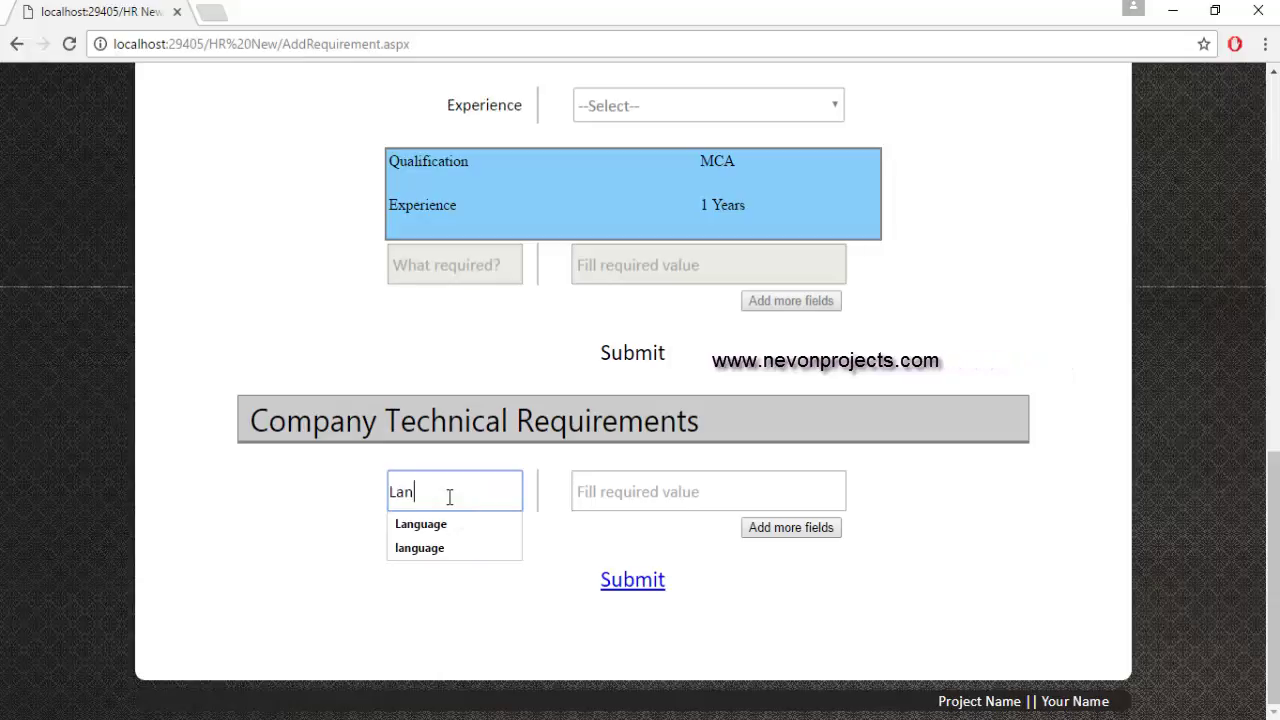
text(gu)
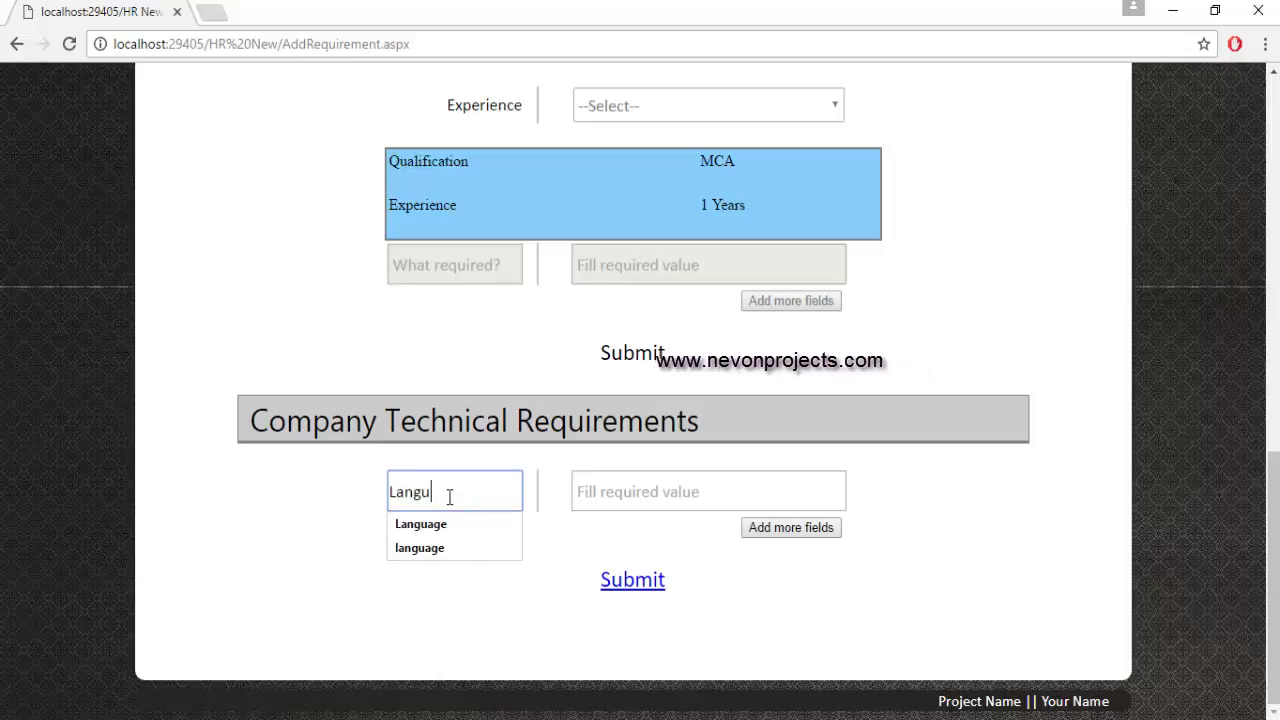
text(age)
key(Tab)
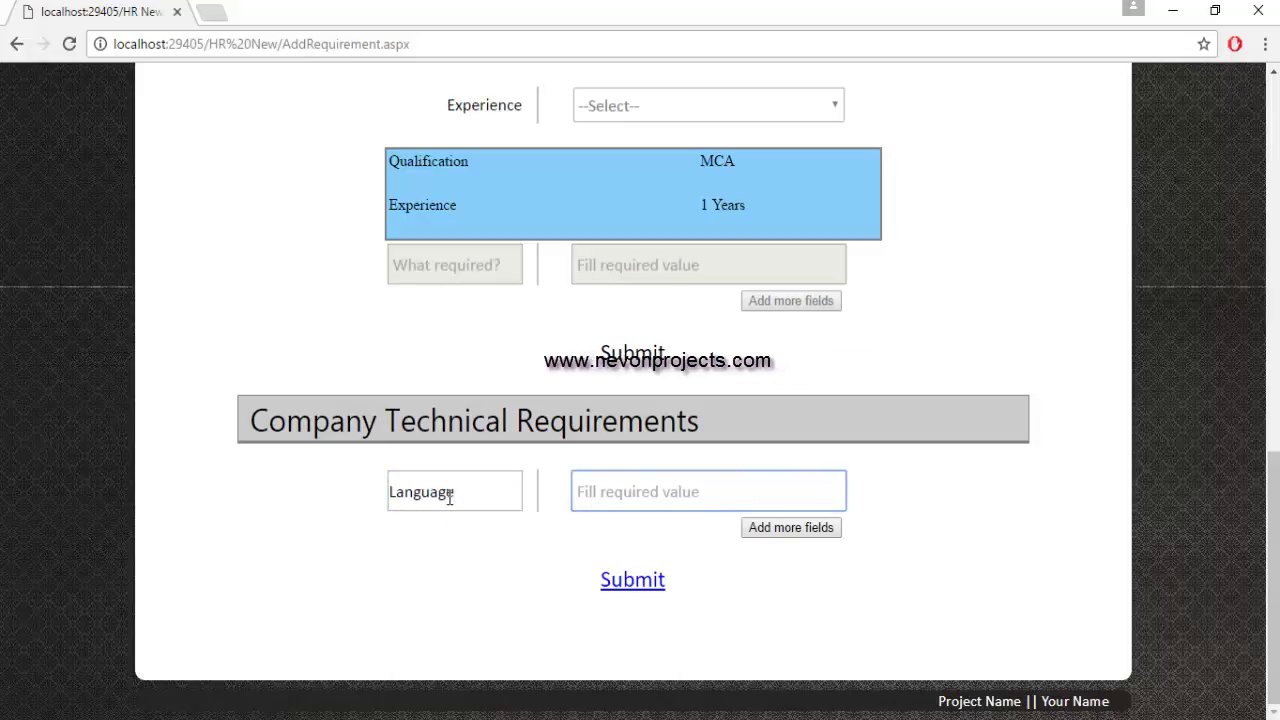
text(Java)
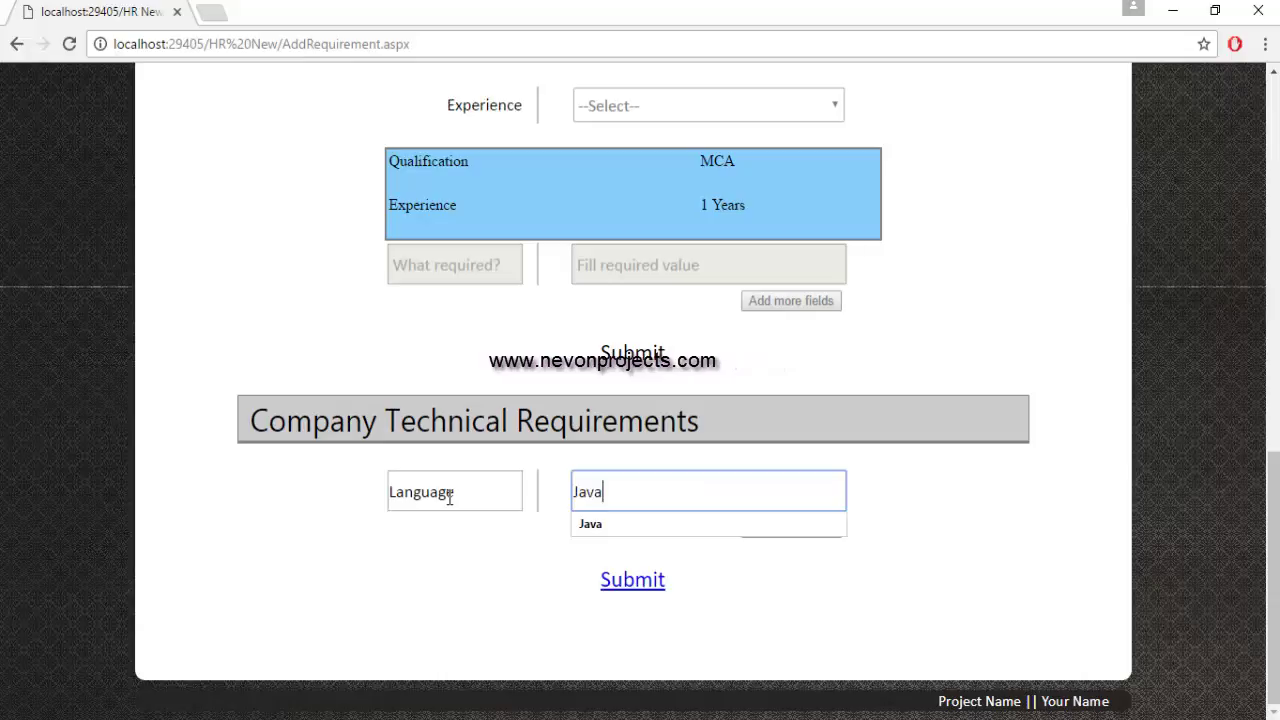
click(490, 600)
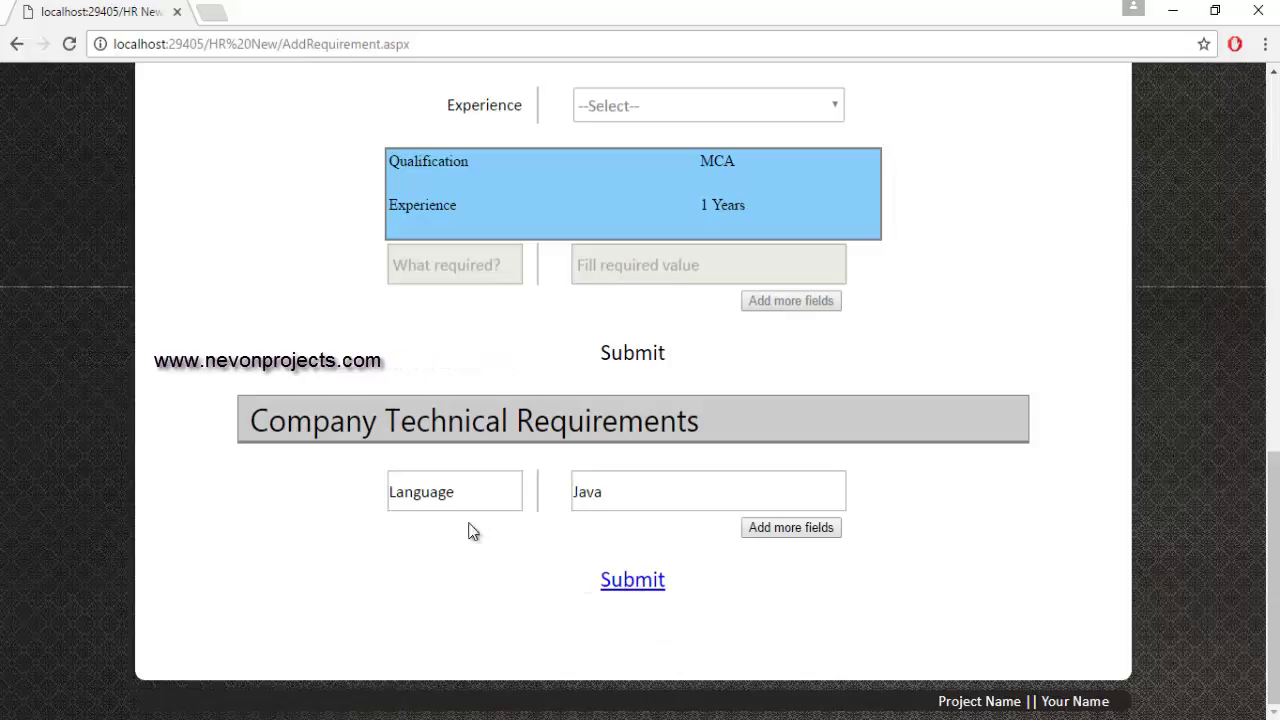
click(633, 590)
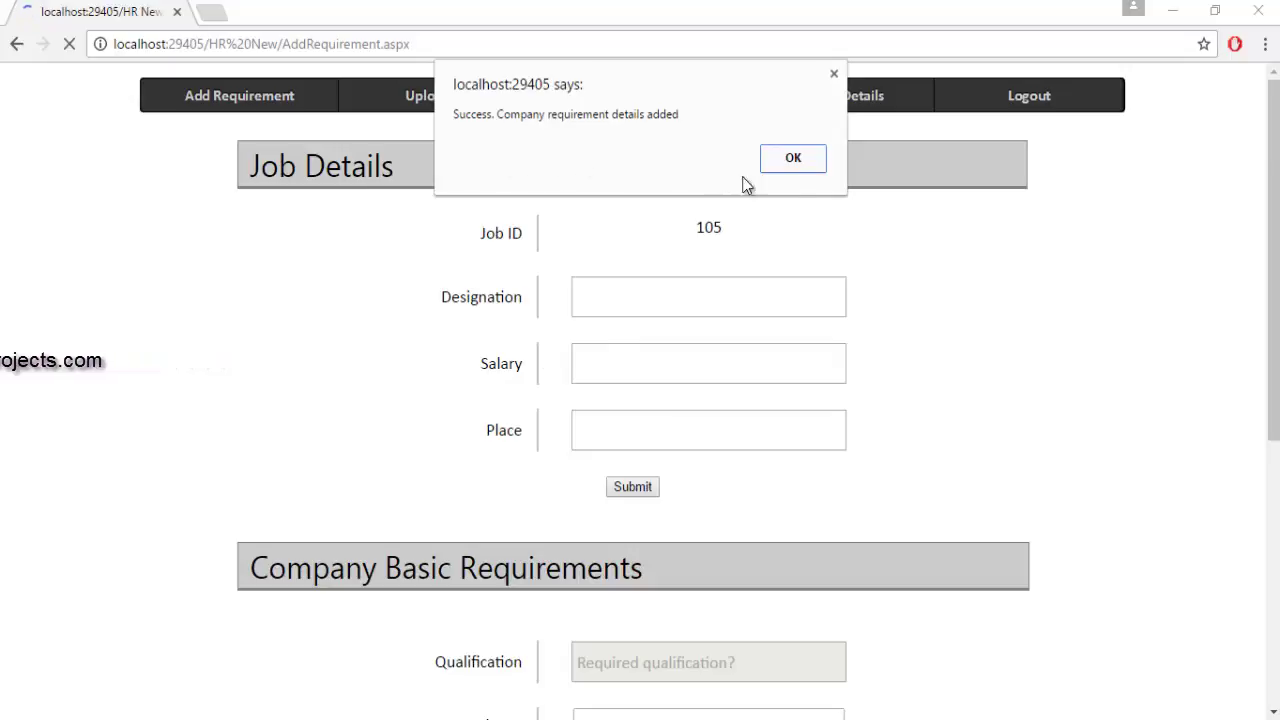
click(799, 160)
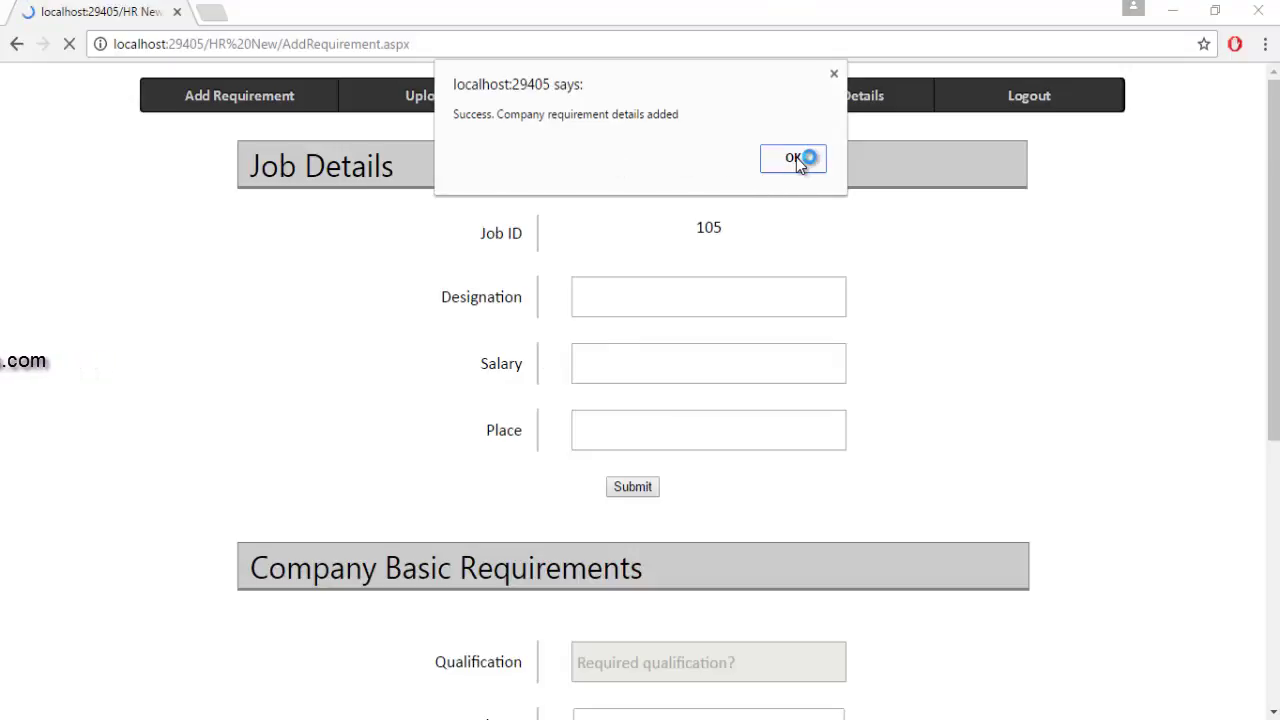
scroll(861, 477, down, 5)
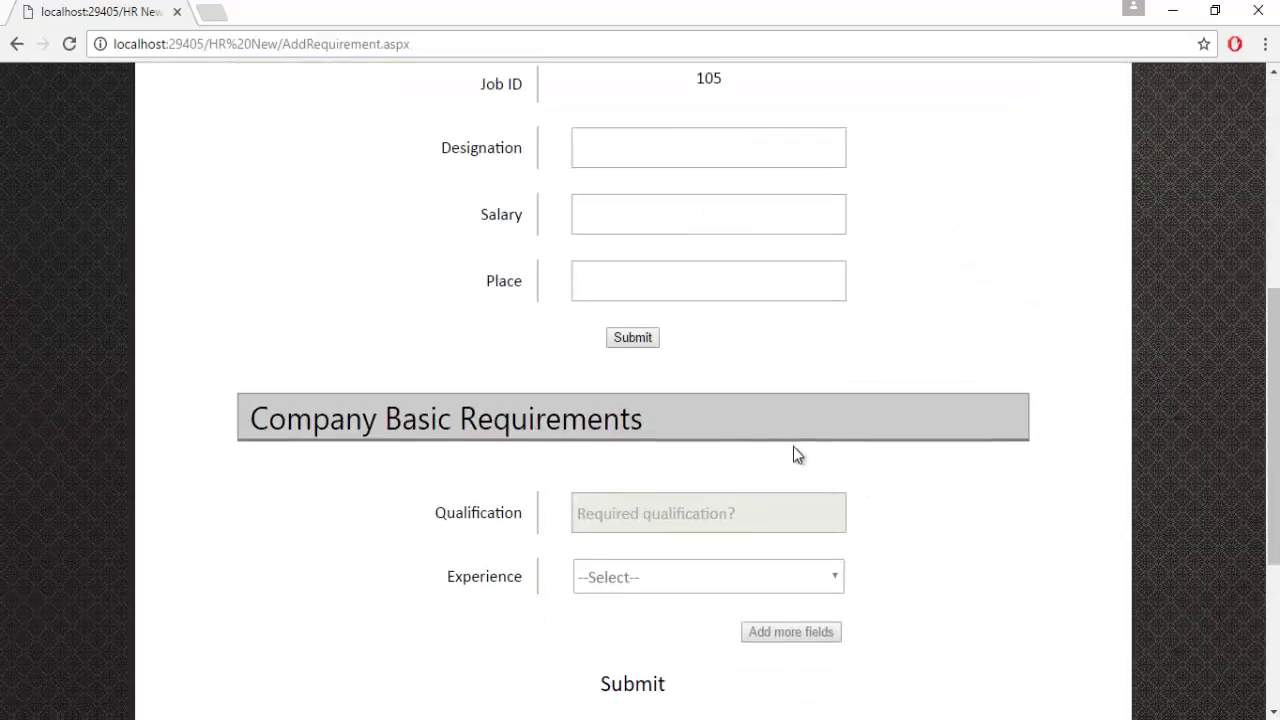
scroll(794, 451, up, 3)
On the Upload Applicant CV page, select Requirement ID 104 and bring up the file chooser.
click(430, 242)
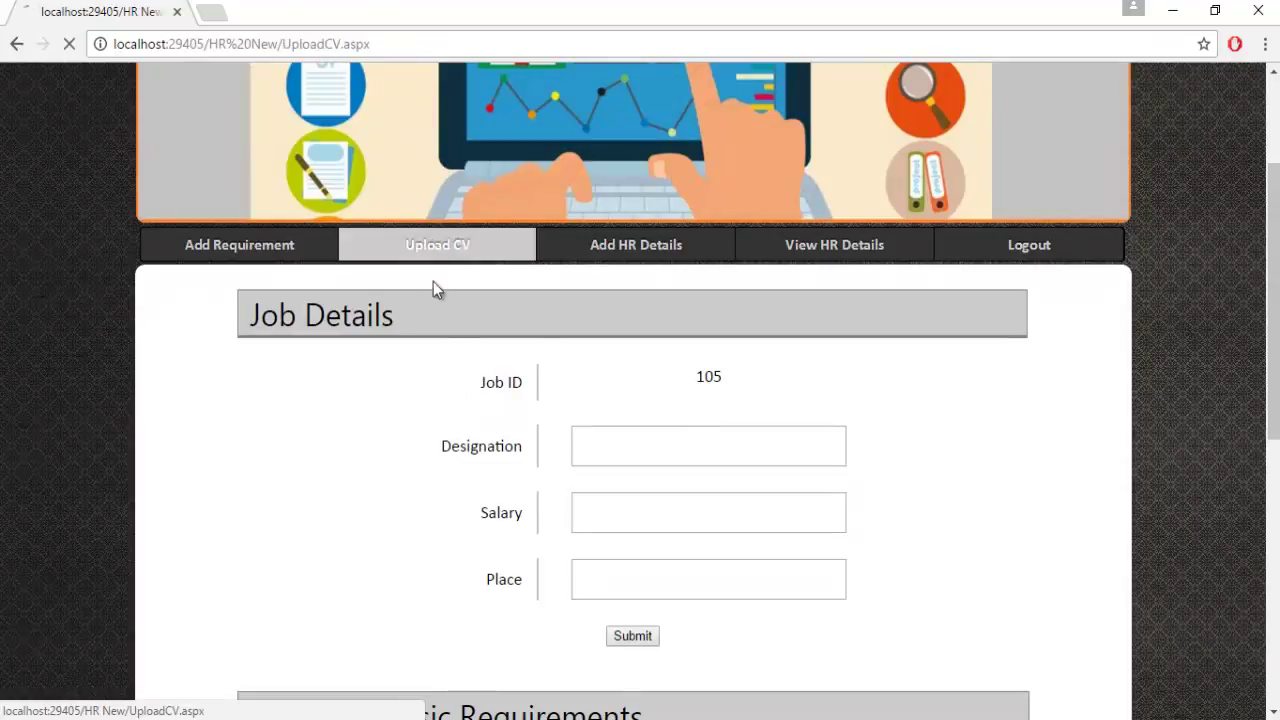
scroll(454, 495, down, 1)
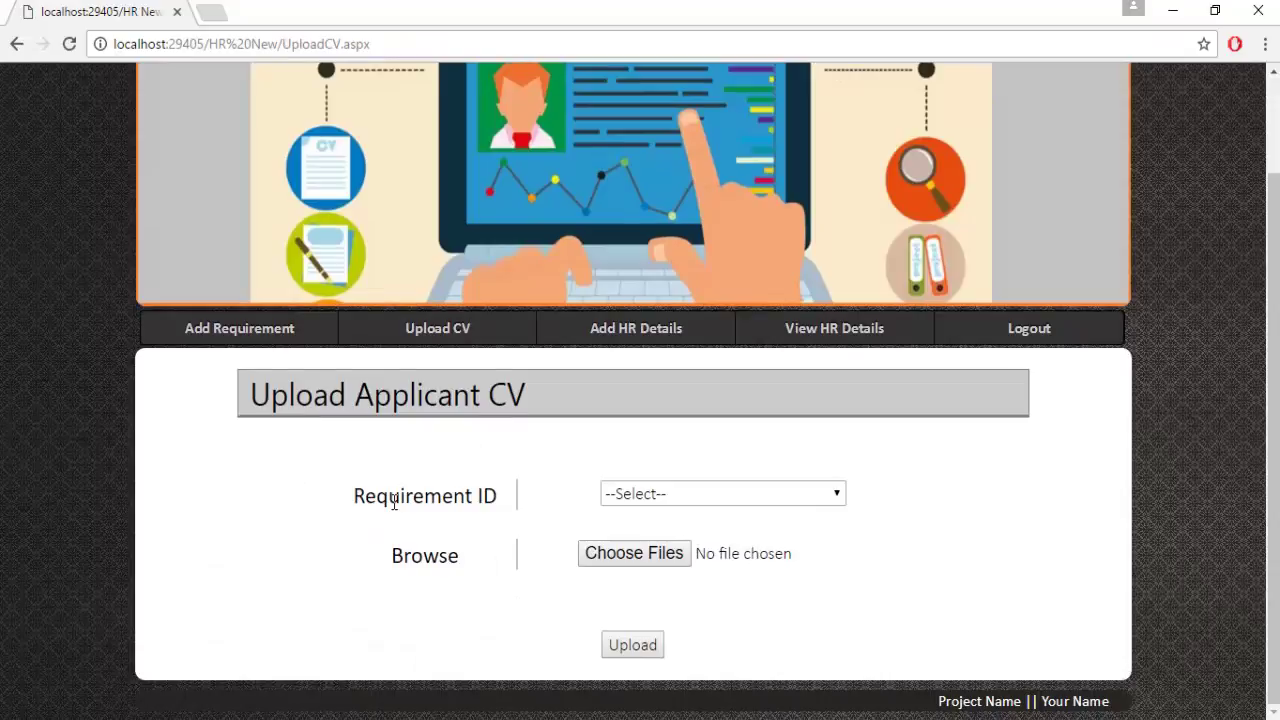
click(799, 494)
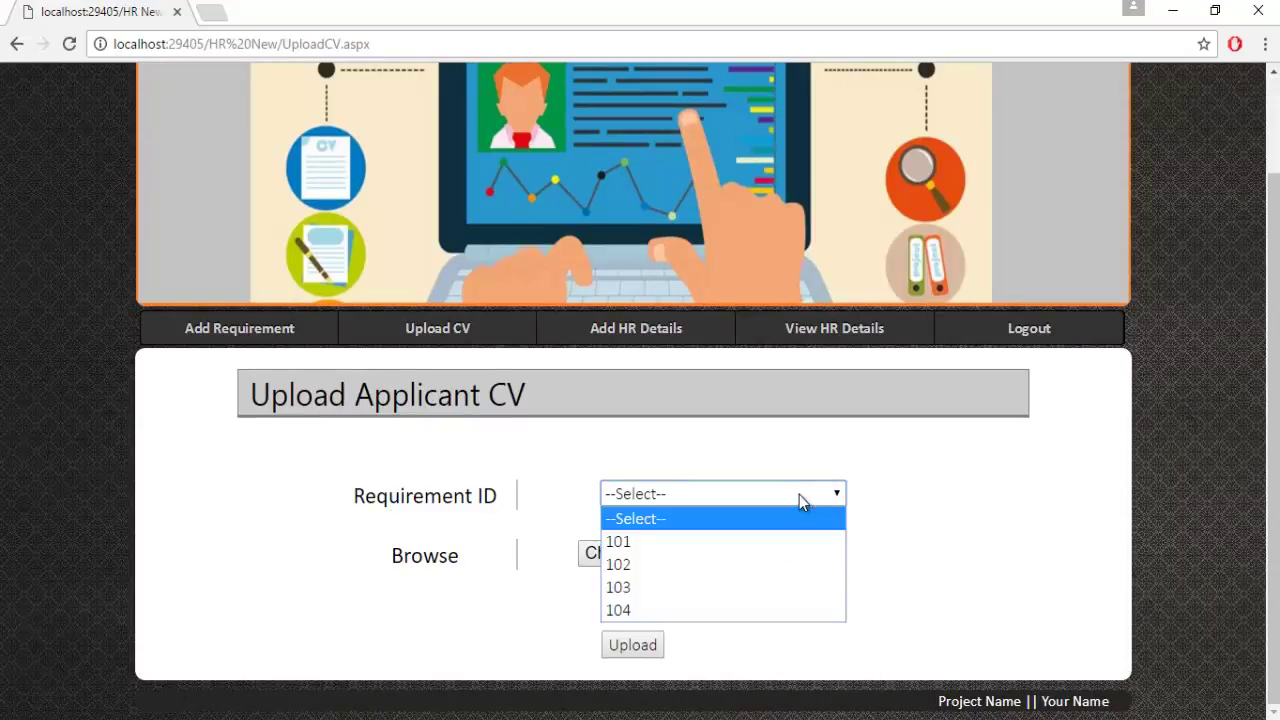
click(633, 612)
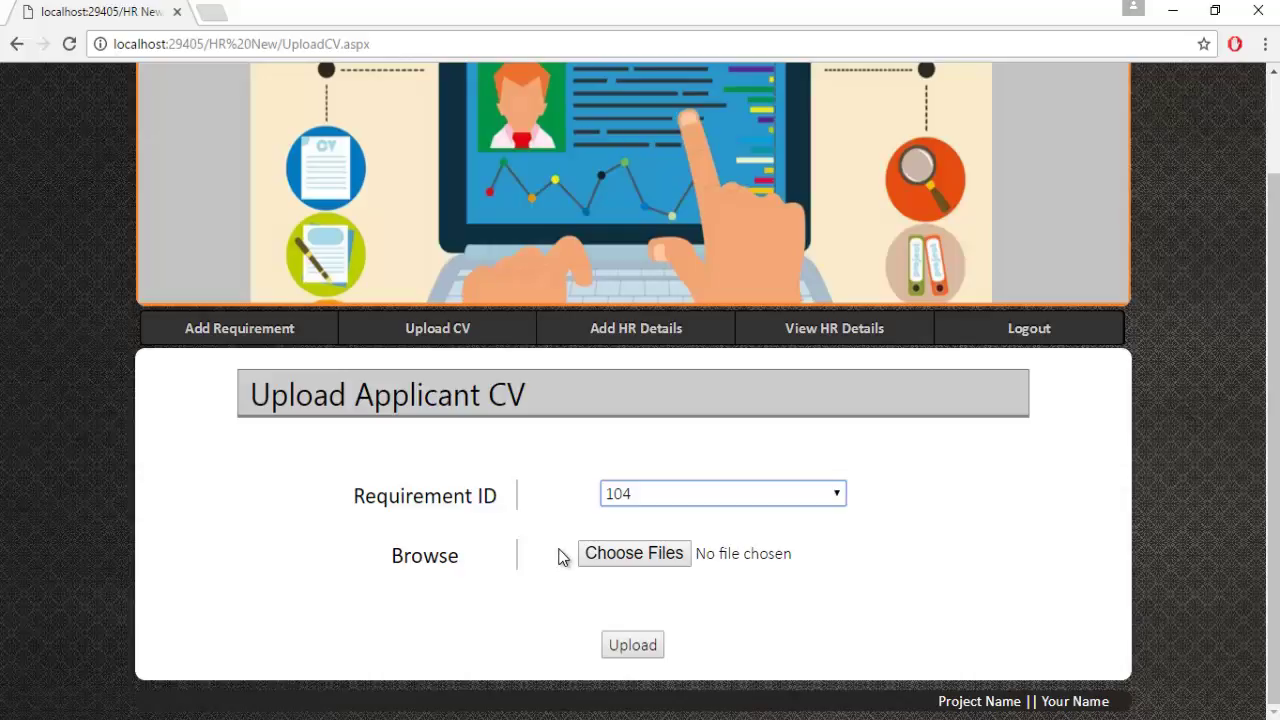
click(614, 556)
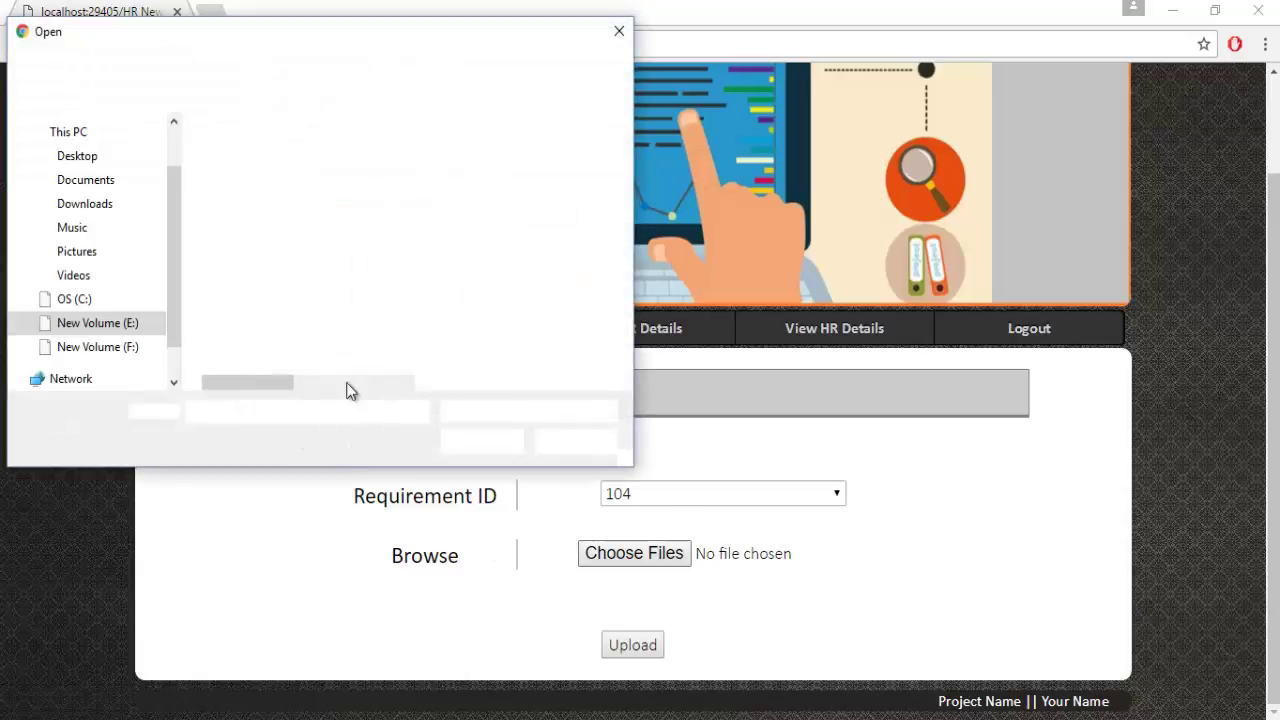
Choose the CVs mary.pdf and 1.docx from the New Volume (E:) drive.
click(97, 323)
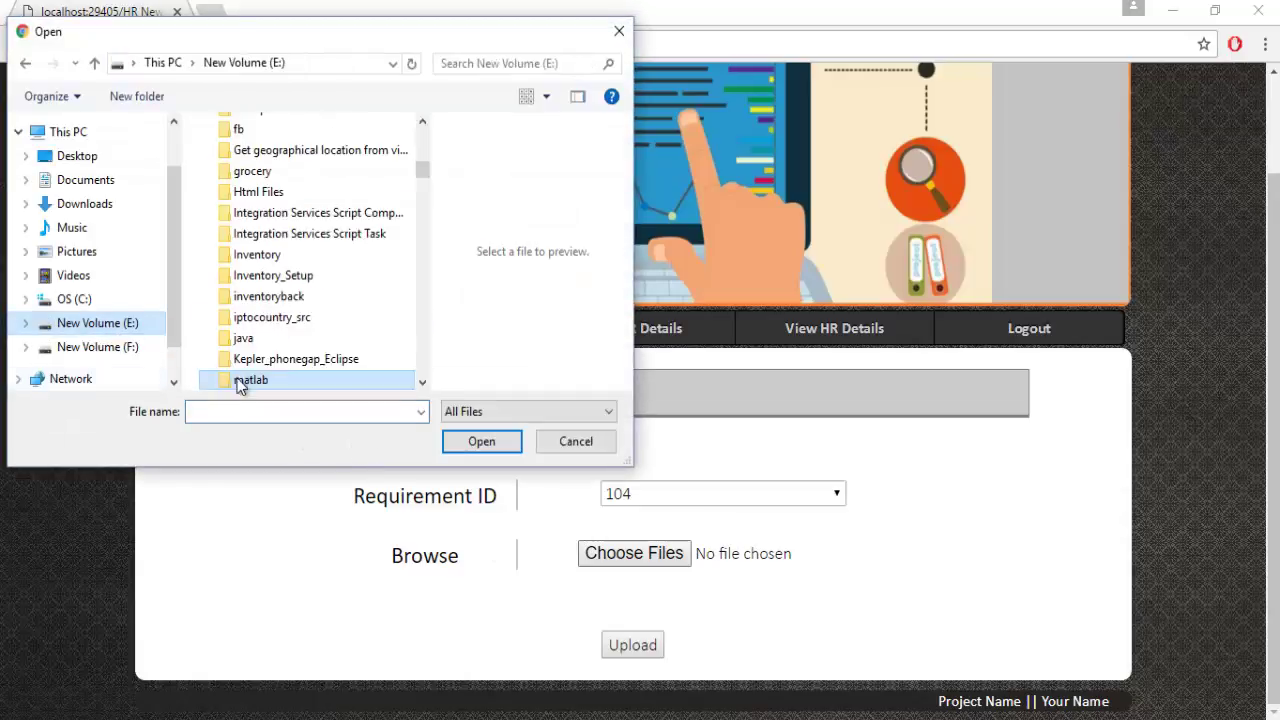
drag(420, 168, 420, 300)
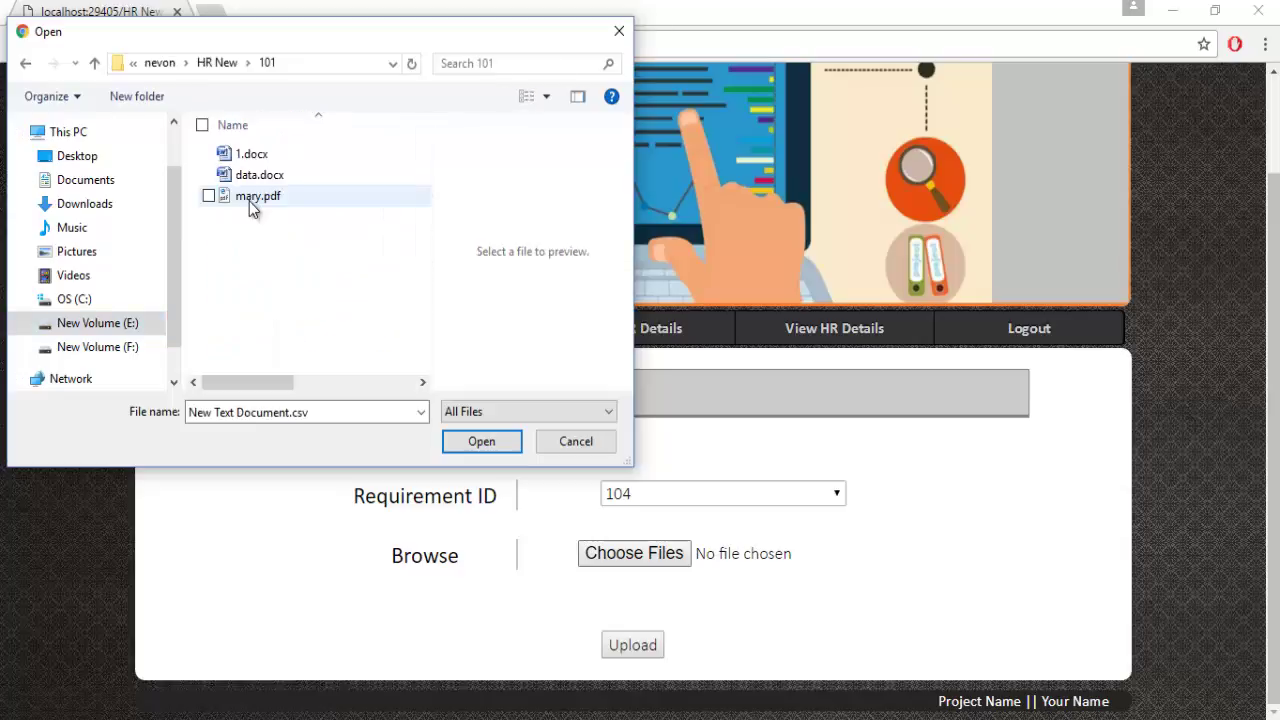
click(252, 200)
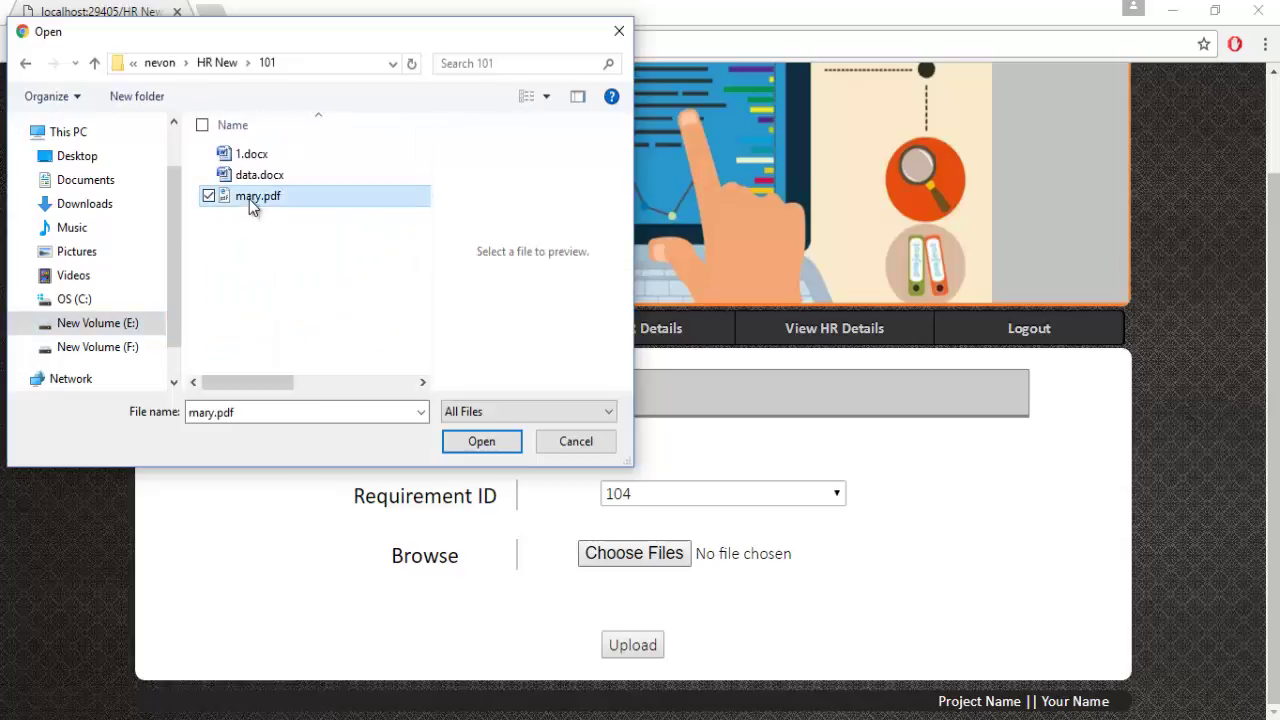
ctrl+click(257, 153)
click(481, 443)
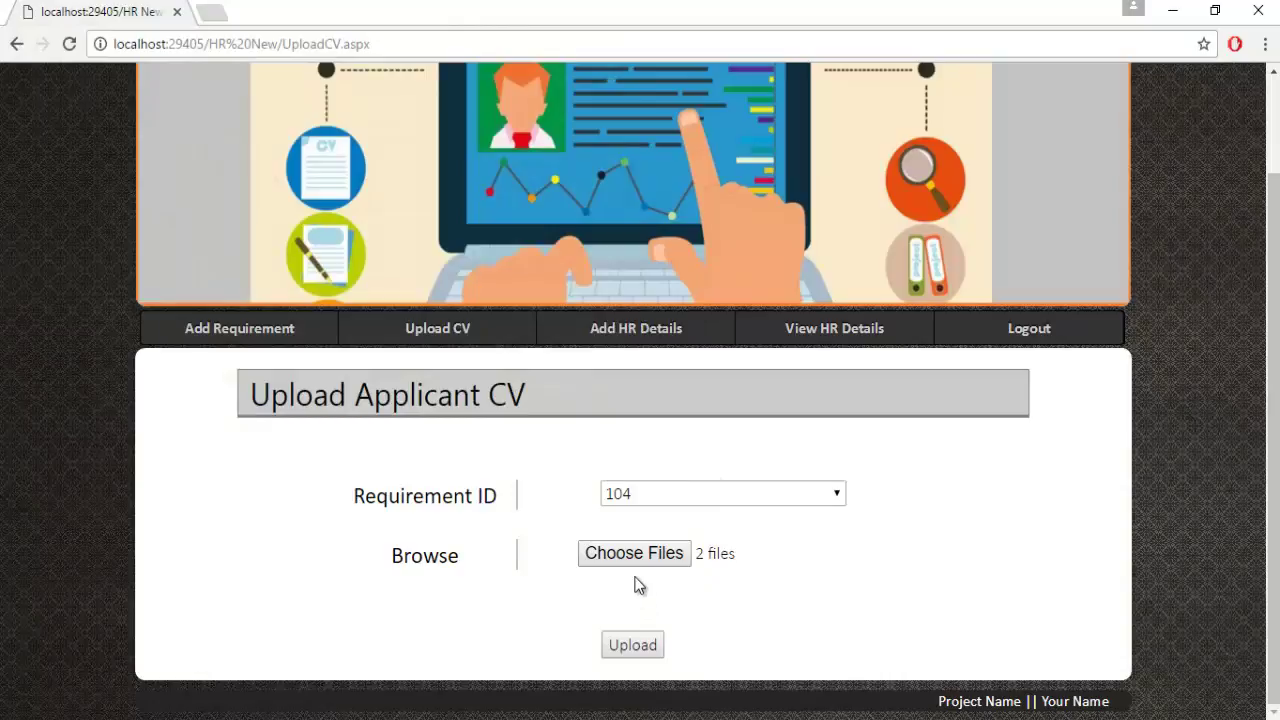
Upload both CVs for requirement 104, confirm success, and open Add HR Details.
click(624, 646)
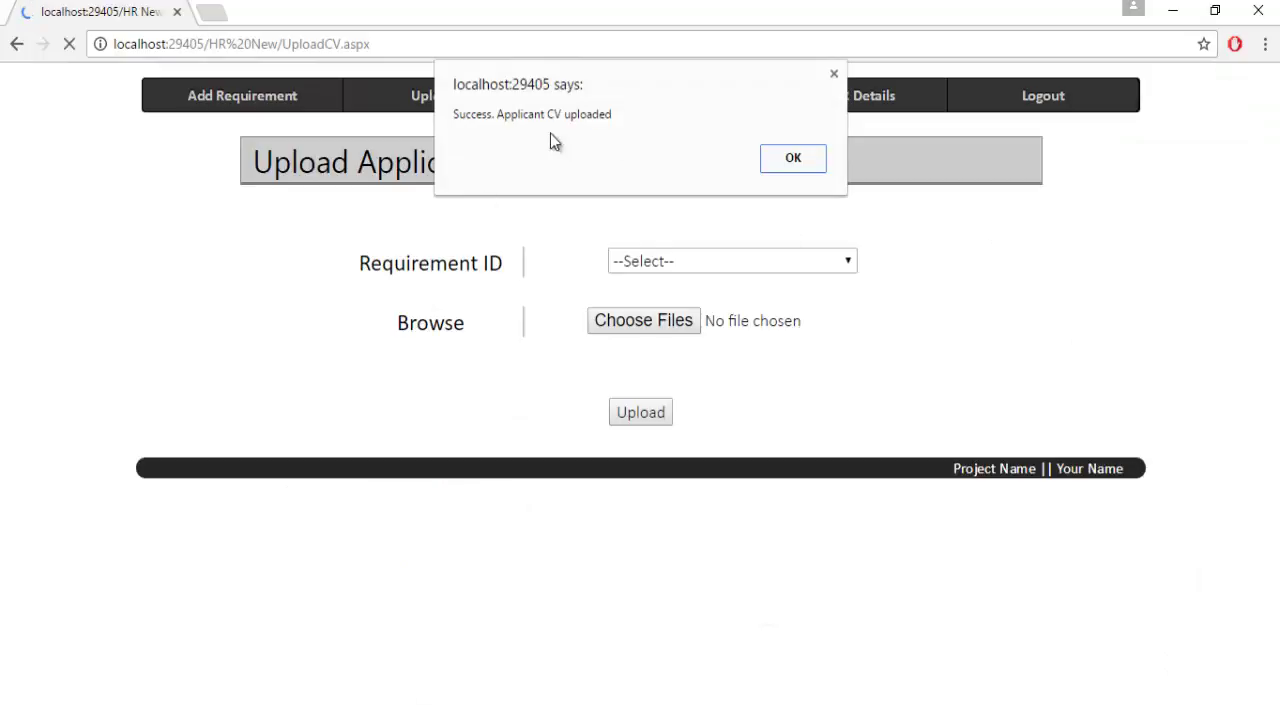
click(782, 152)
click(654, 95)
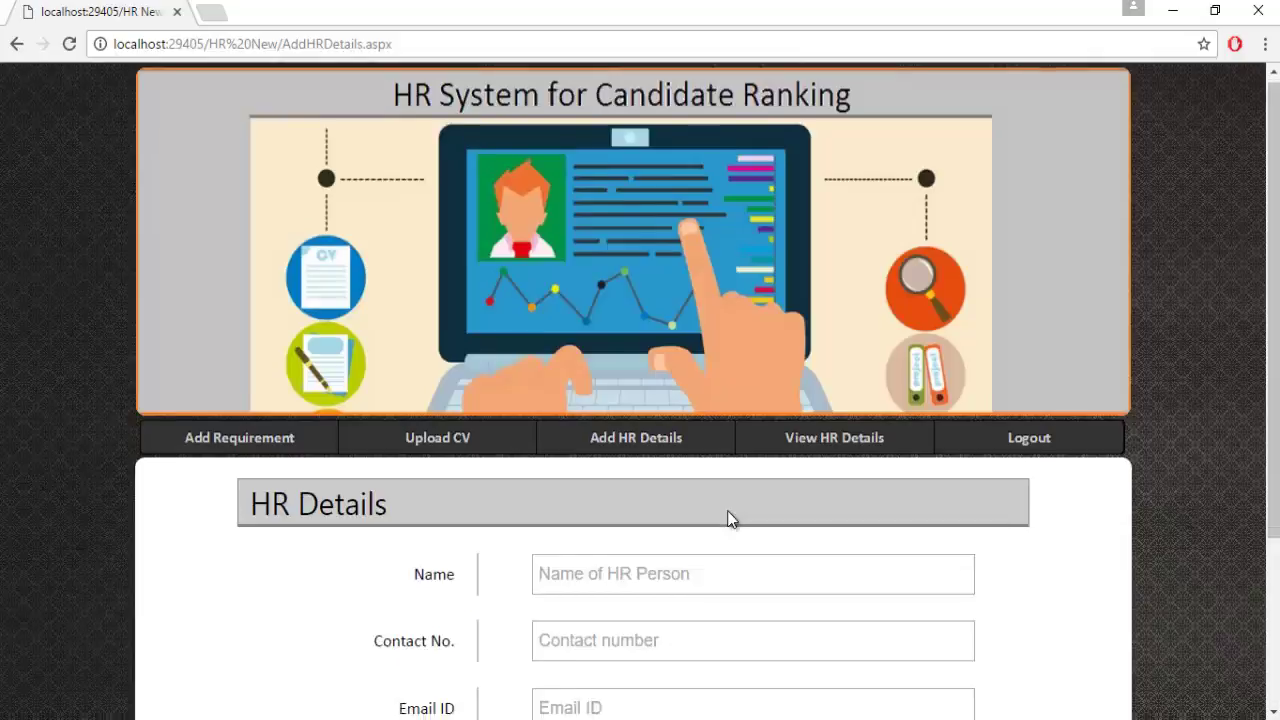
Log out of the admin account and open the HR Login form.
scroll(718, 488, down, 2)
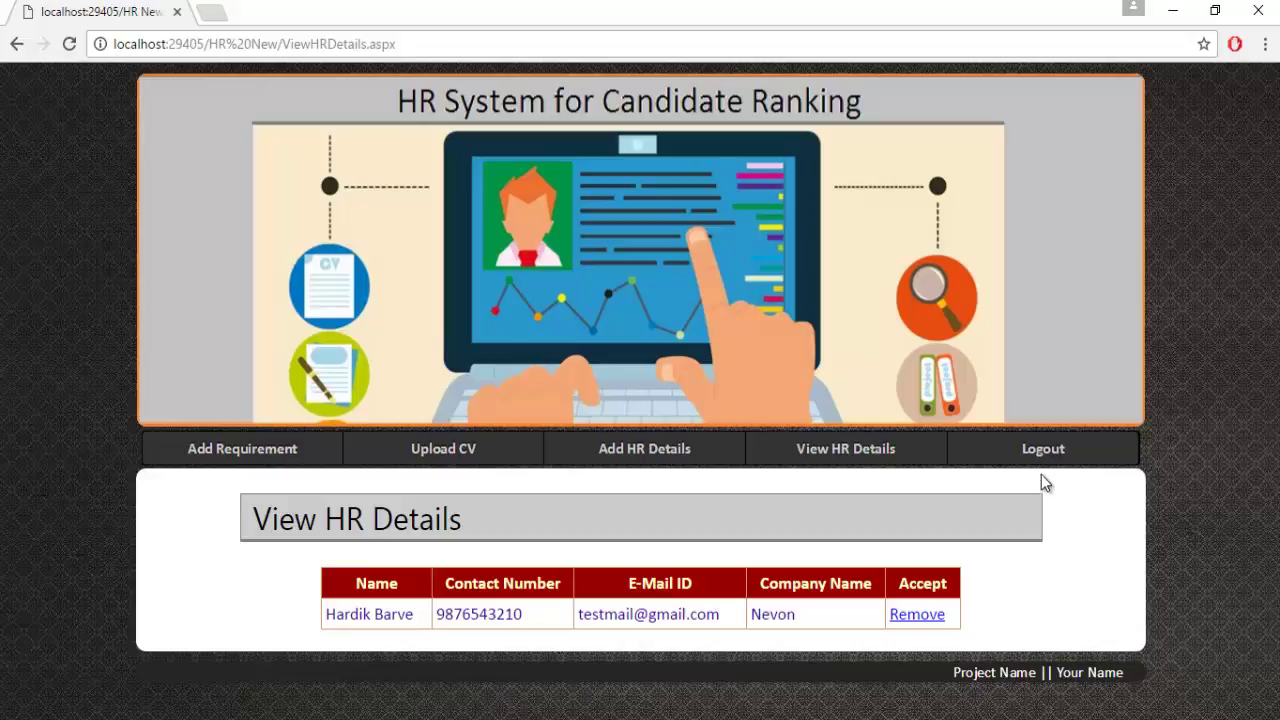
click(1041, 445)
scroll(1042, 566, down, 1)
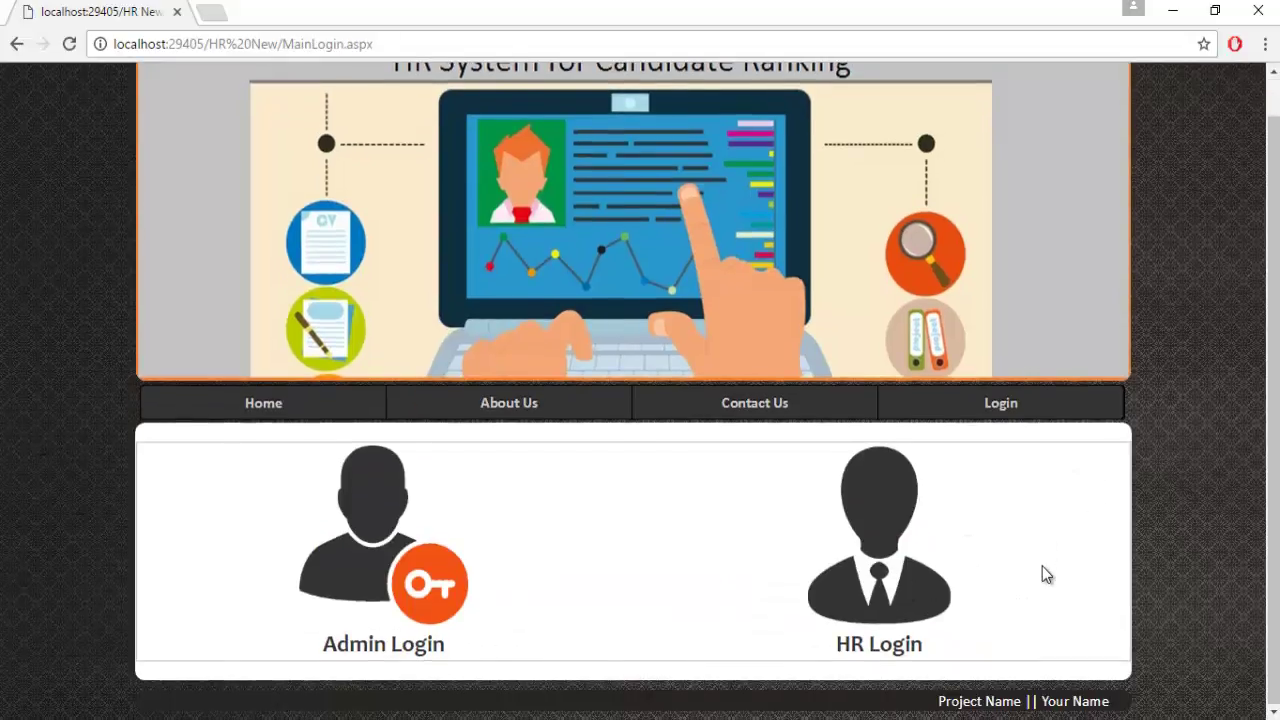
click(880, 590)
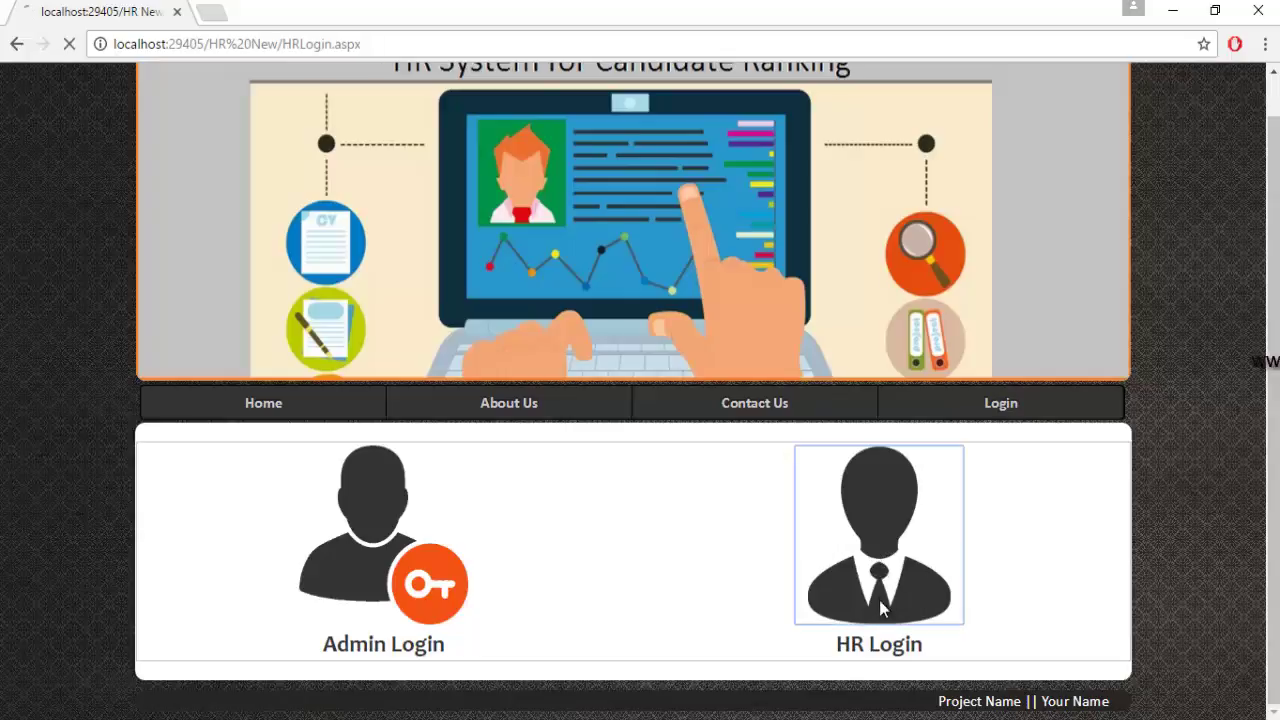
scroll(820, 575, down, 1)
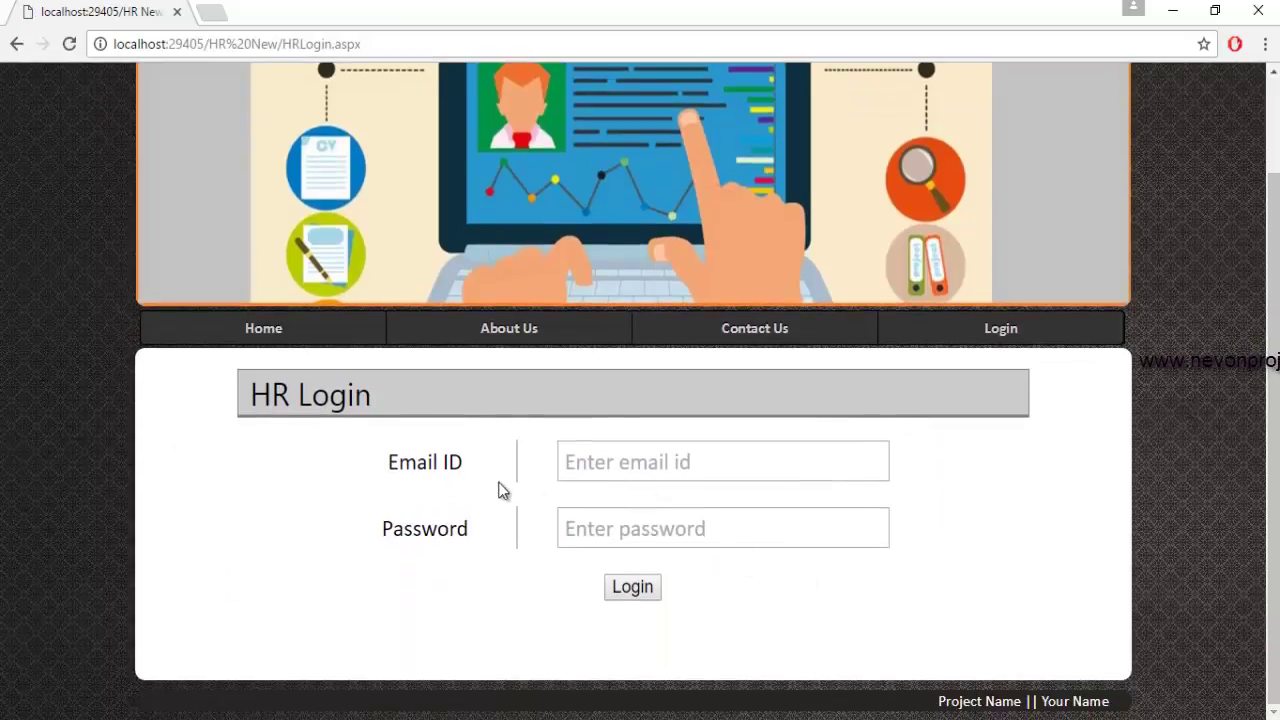
Log in as HR using the suggested email address and the account password.
click(580, 466)
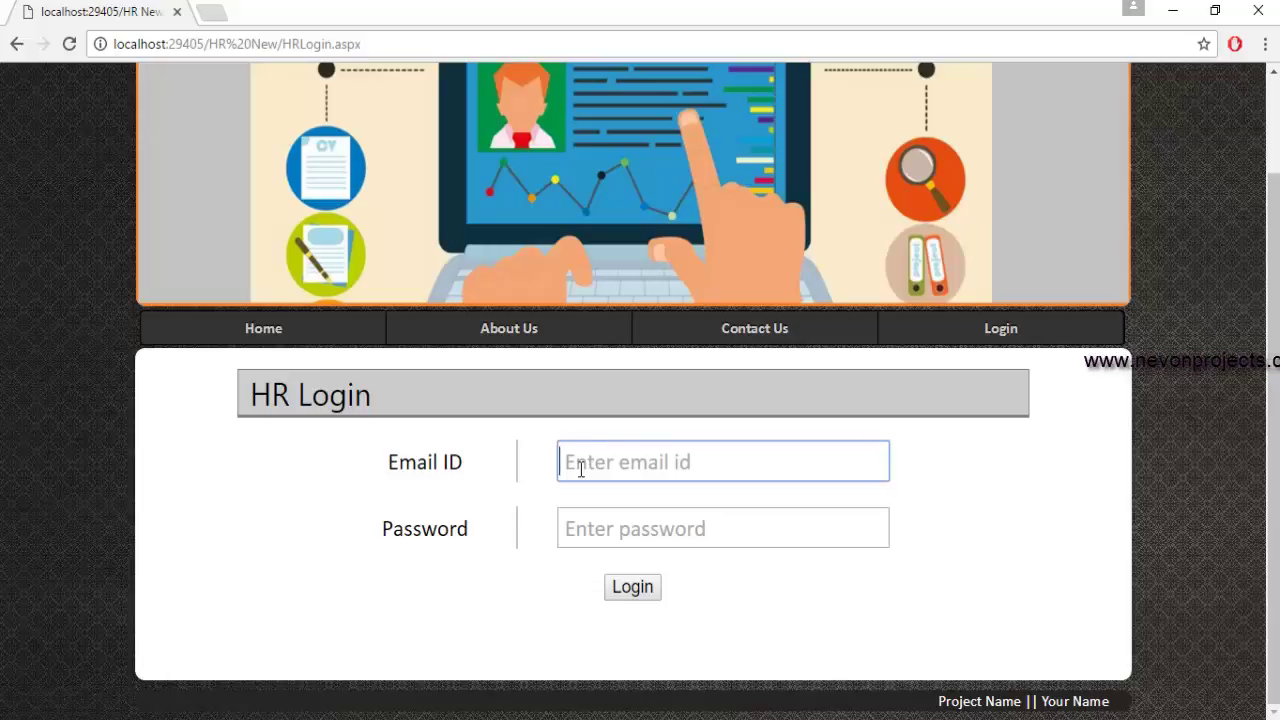
text(tes)
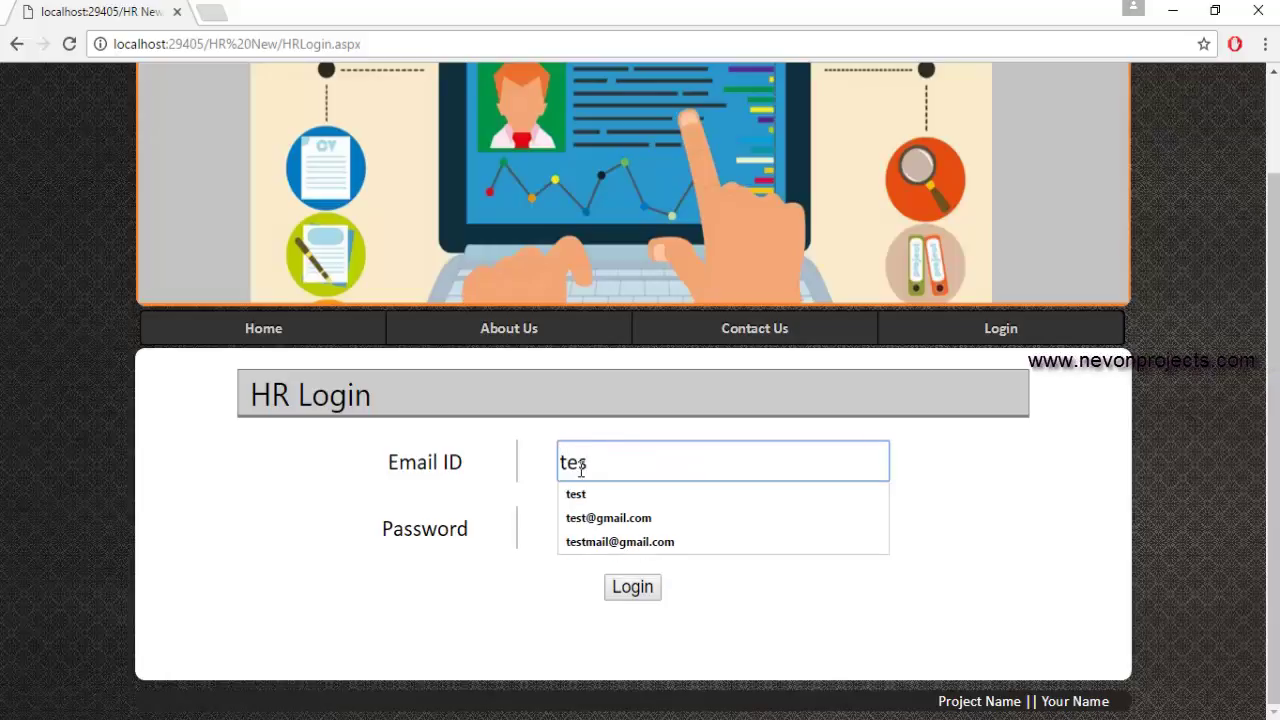
key(Down)
key(Down)
key(Down)
key(Return)
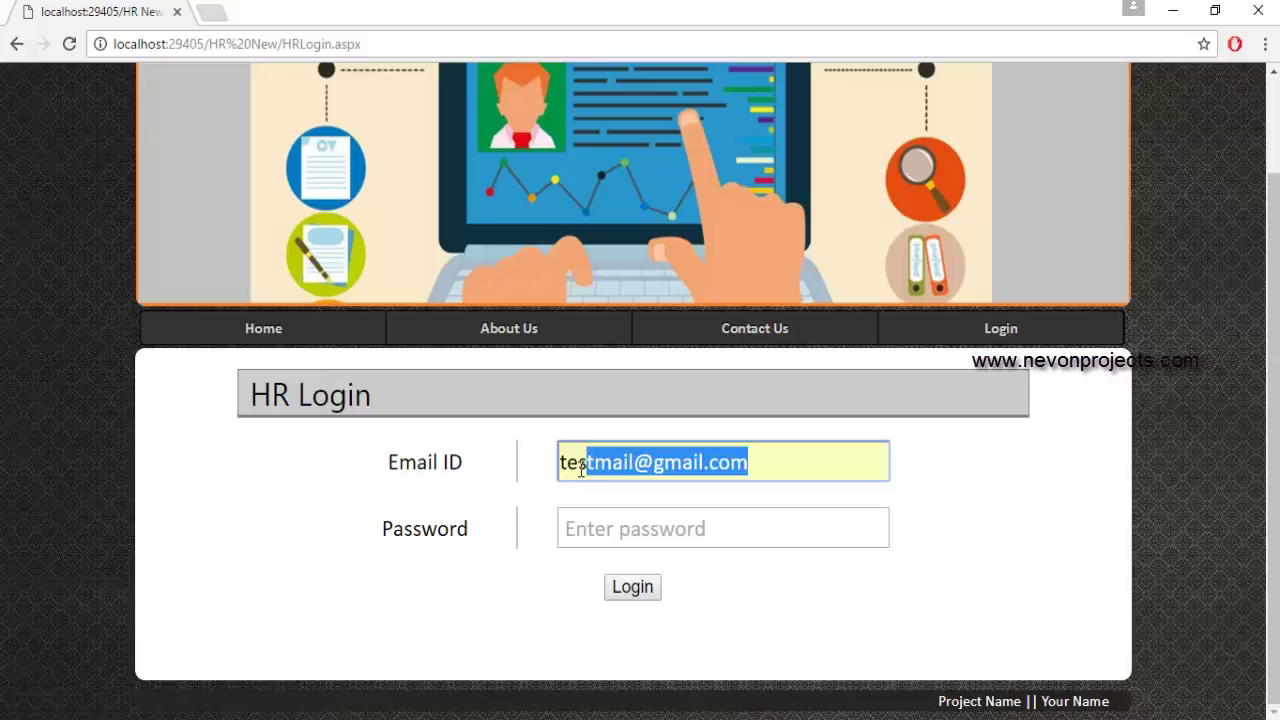
click(580, 527)
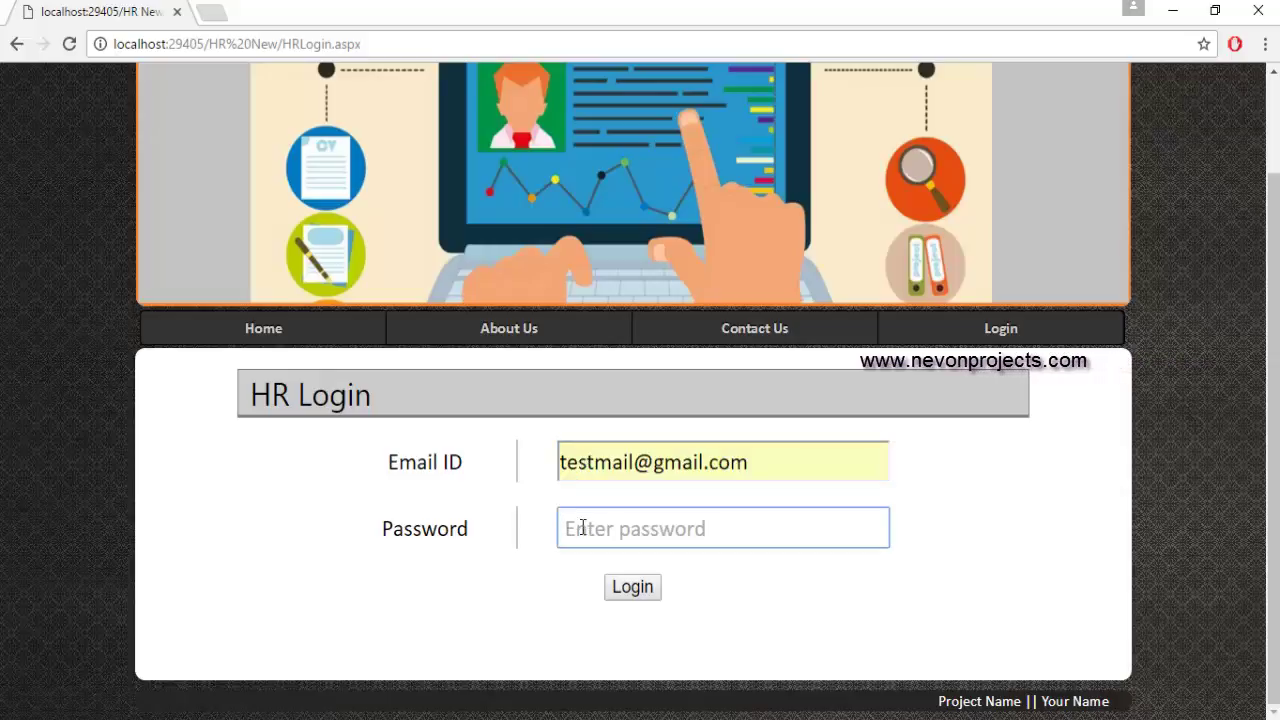
text(123456)
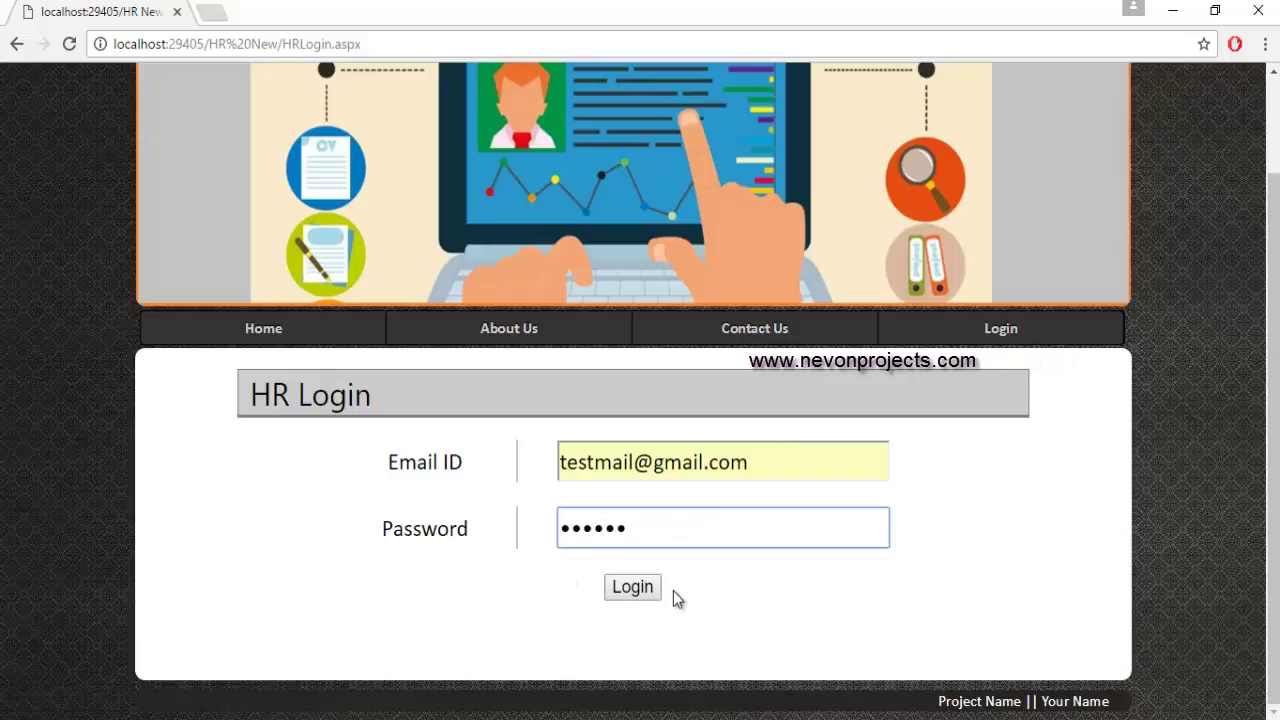
click(633, 589)
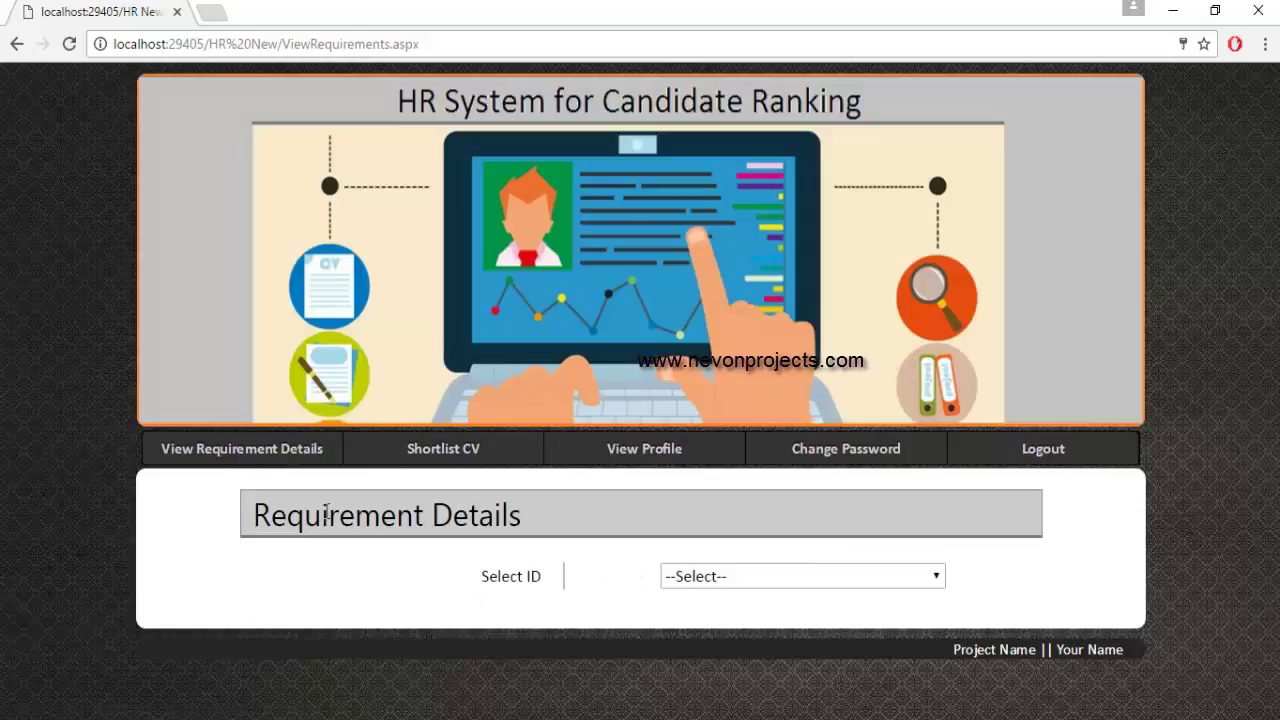
Review requirement 101's qualification, experience, HSC and Java criteria, then go to Shortlist CV.
click(220, 452)
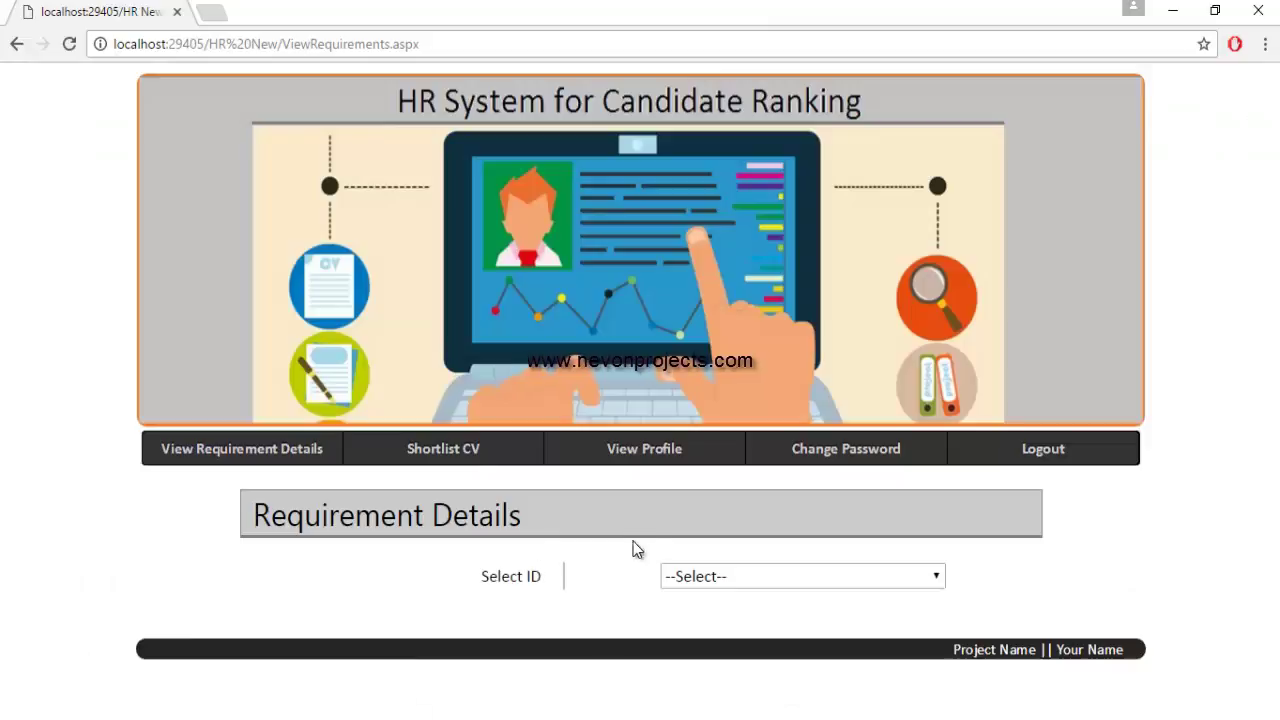
click(682, 578)
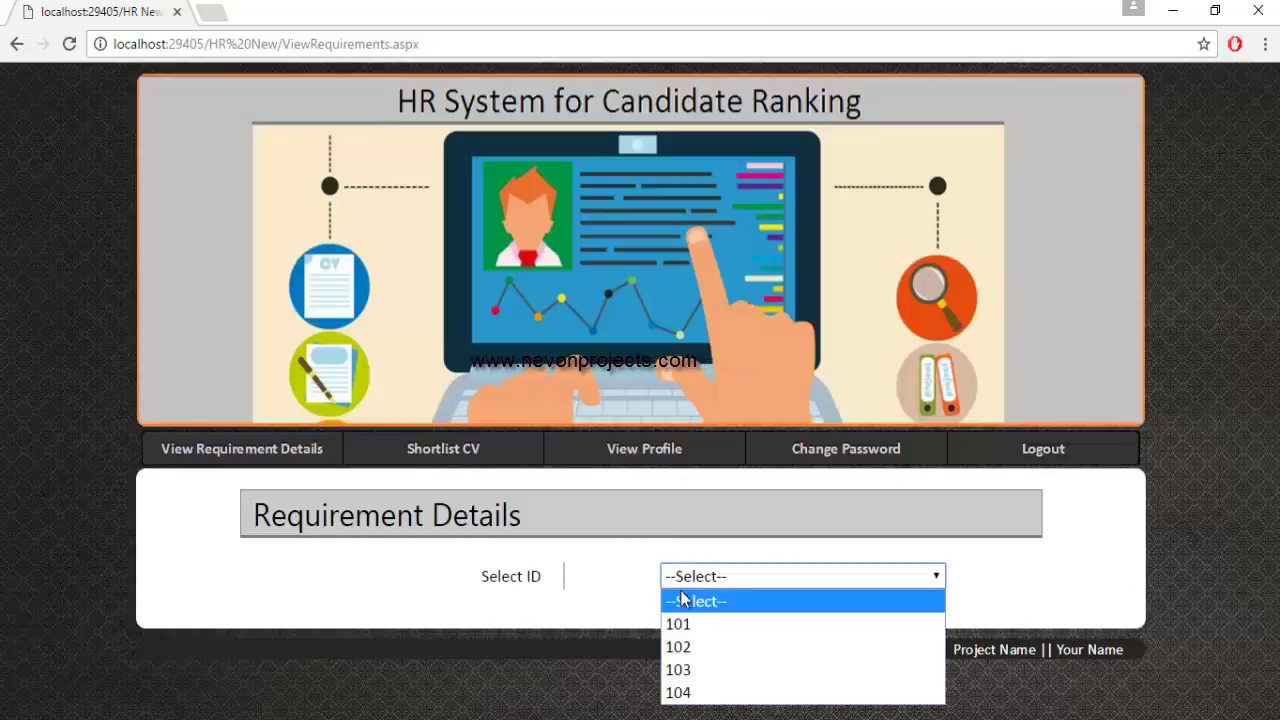
click(686, 623)
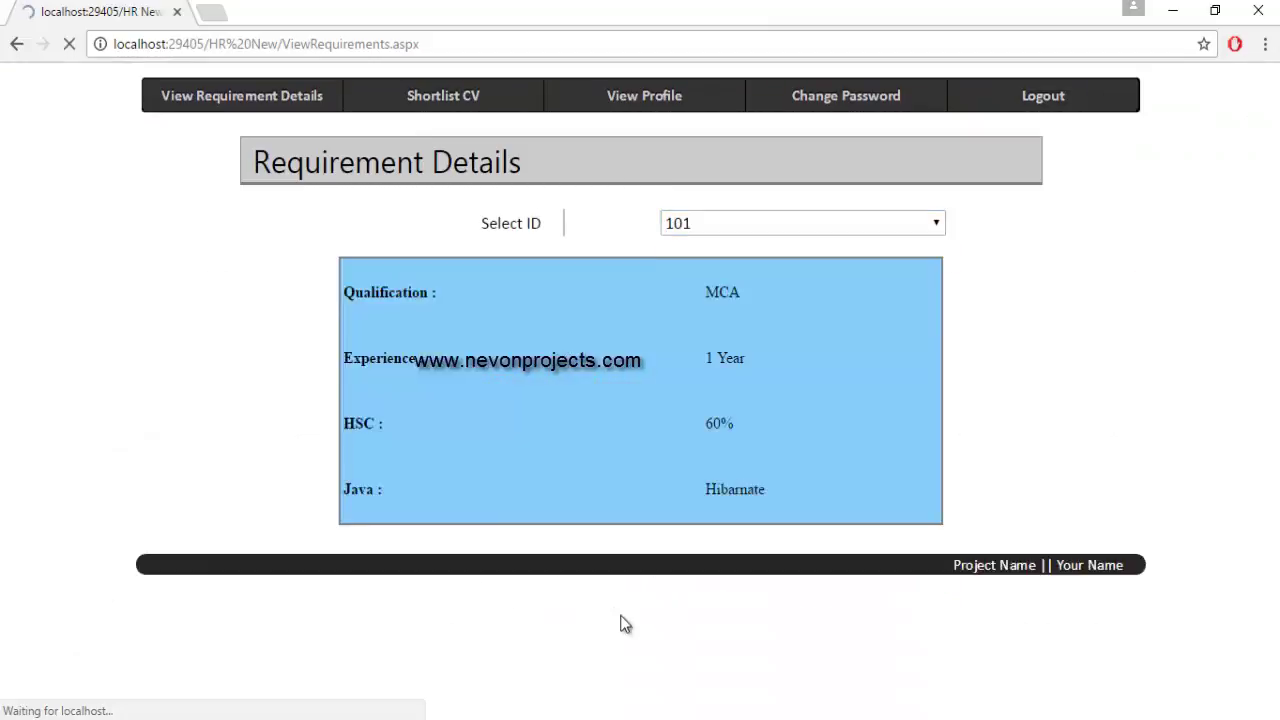
scroll(634, 620, down, 2)
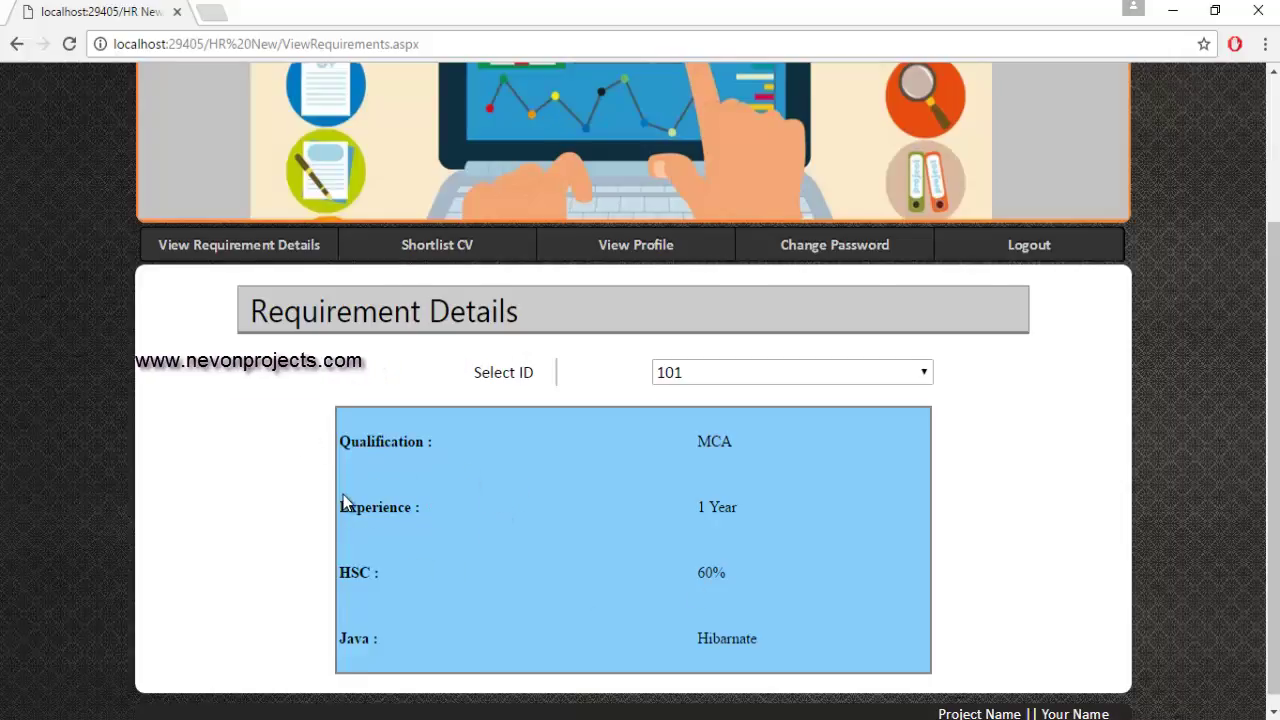
scroll(343, 503, up, 2)
click(462, 450)
scroll(565, 597, down, 1)
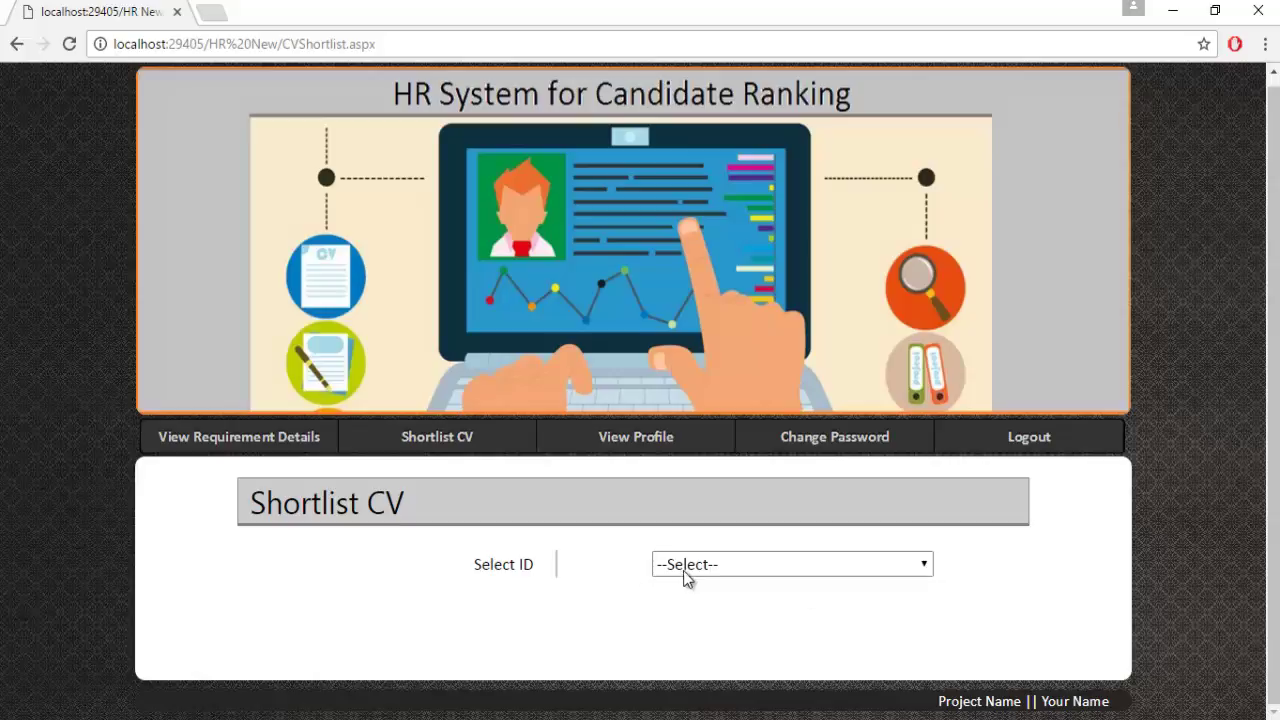
Load requirement 101 for shortlisting.
click(720, 566)
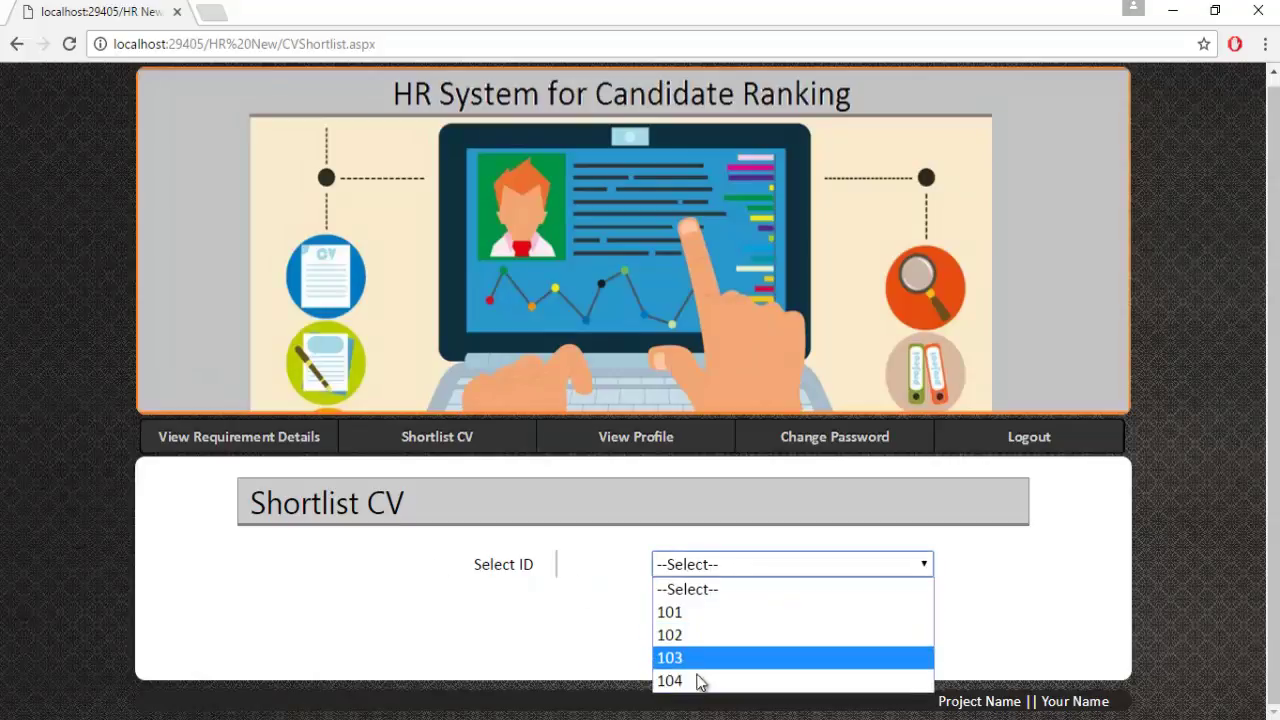
click(704, 617)
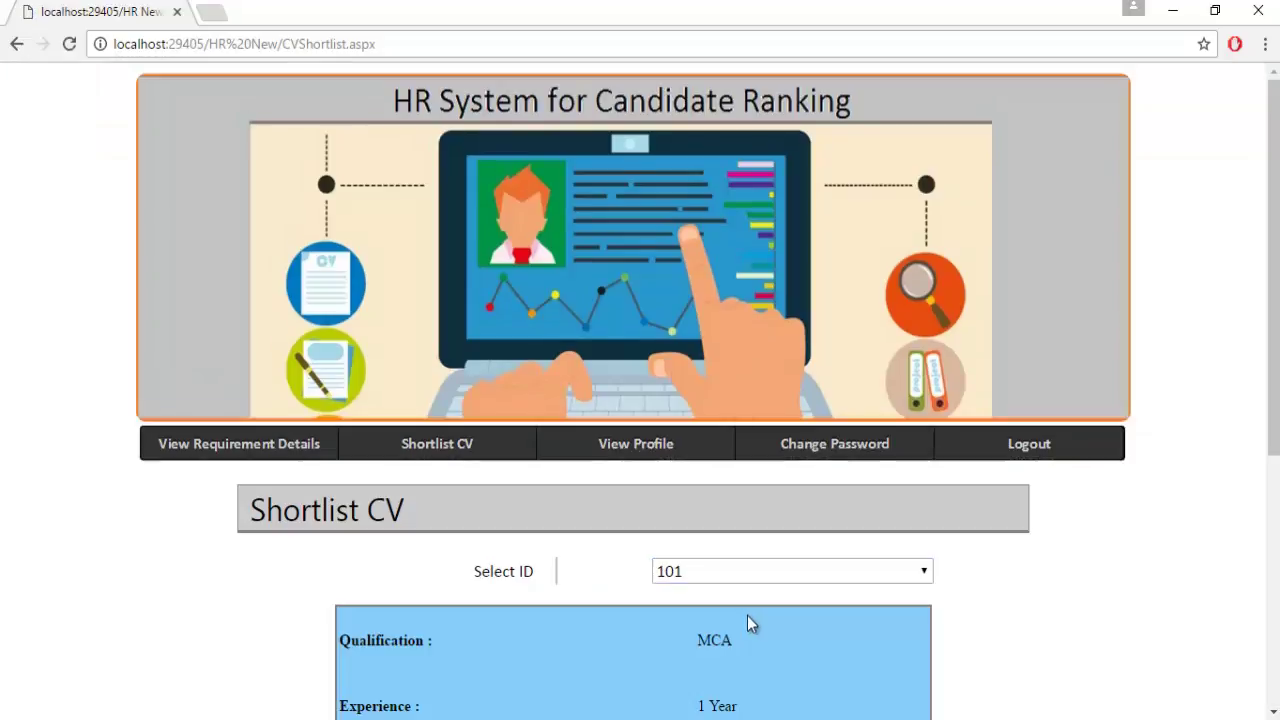
scroll(747, 615, down, 4)
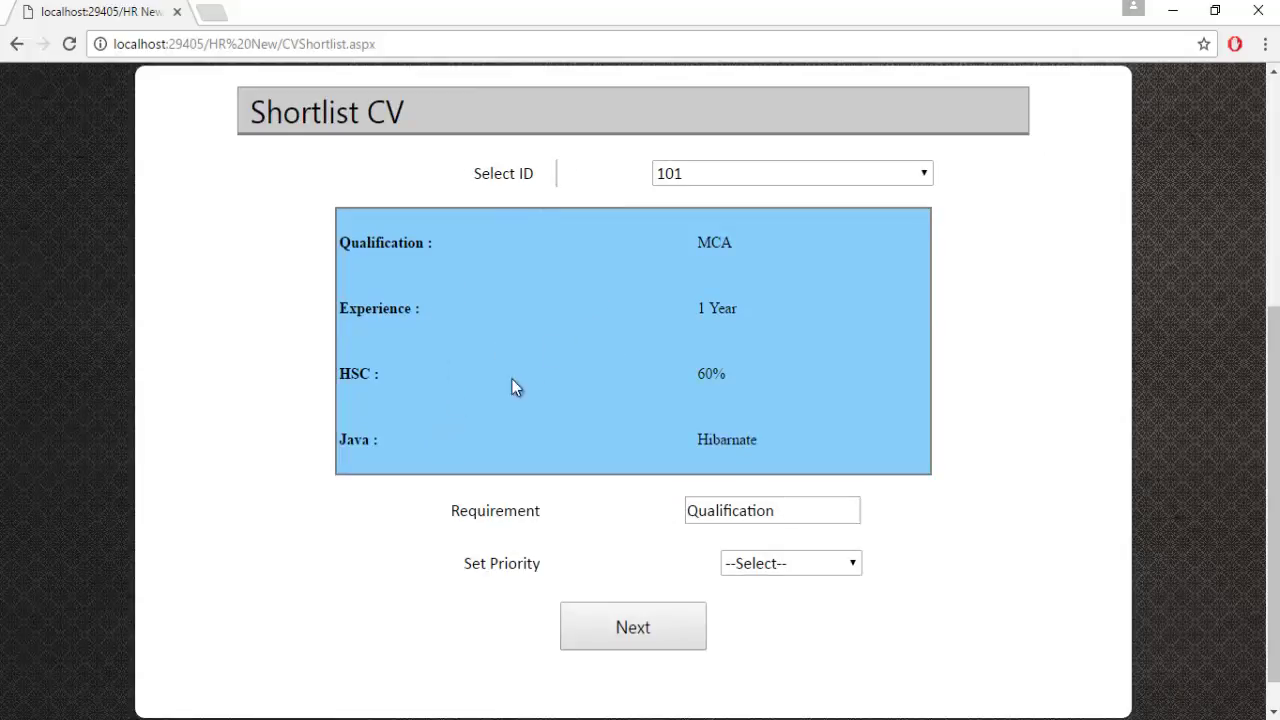
scroll(610, 426, down, 1)
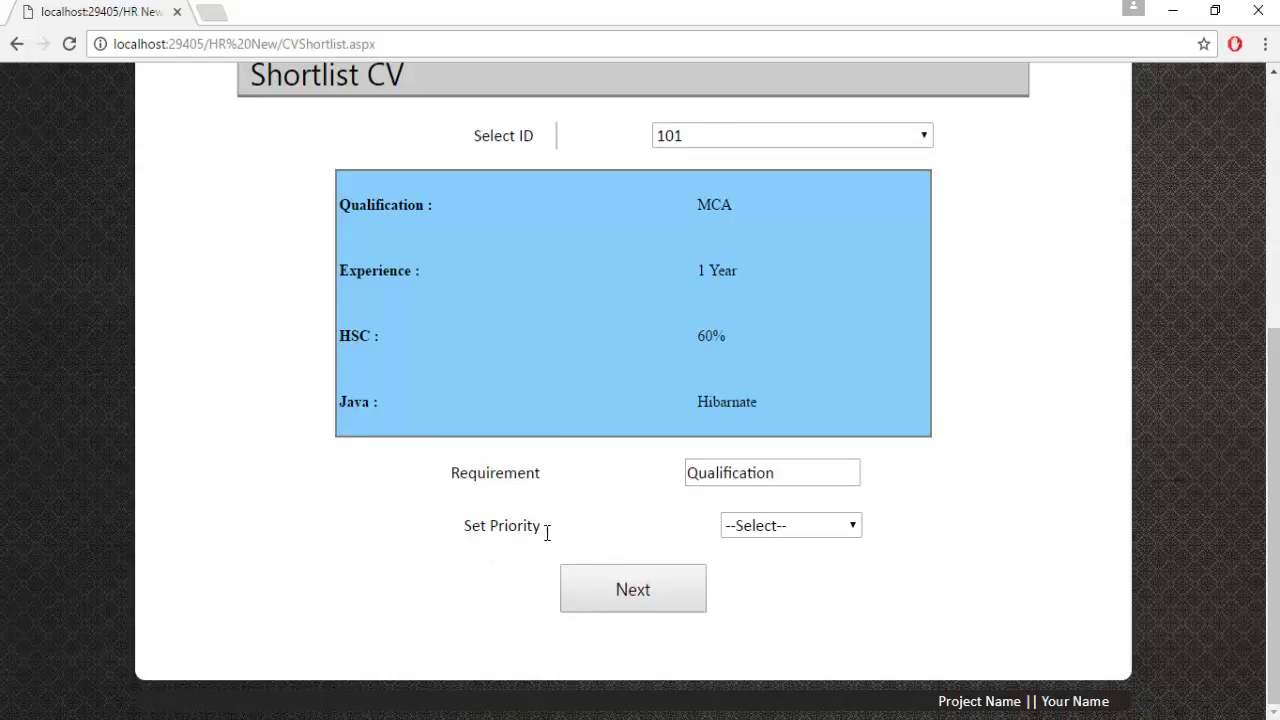
Give Qualification priority 5 and Experience priority 2.
click(782, 526)
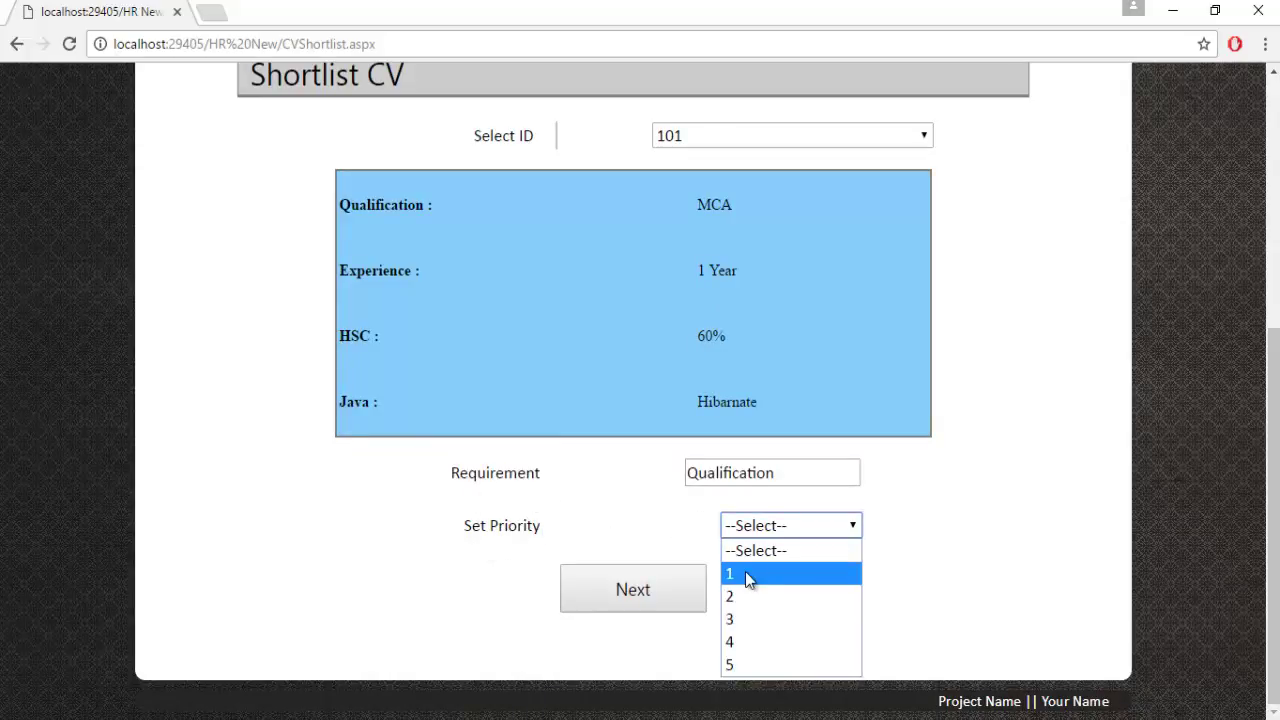
click(735, 665)
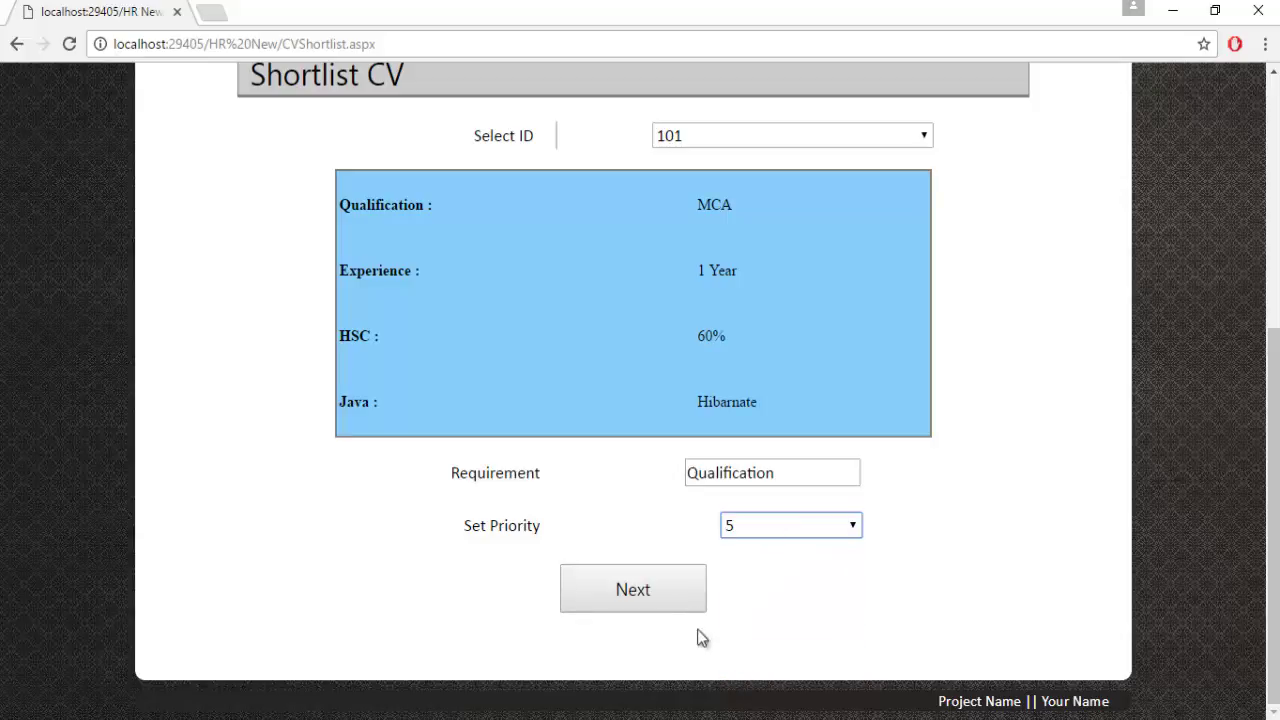
click(622, 605)
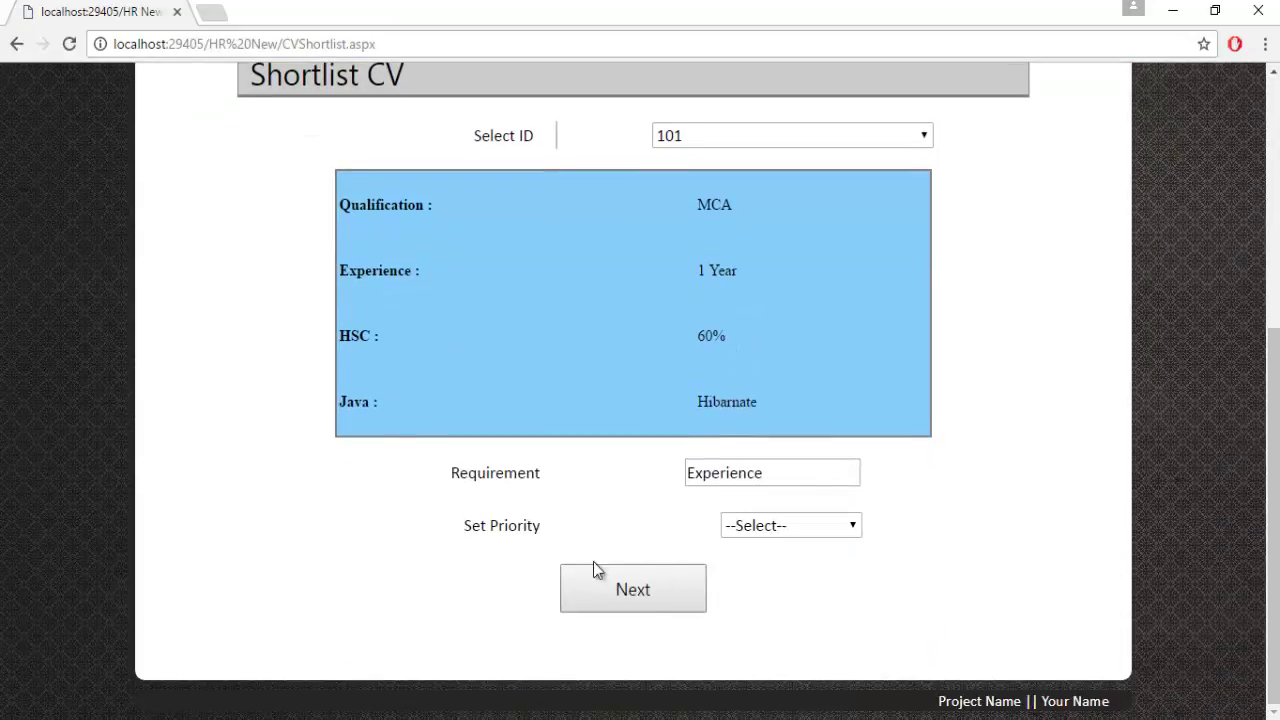
click(794, 531)
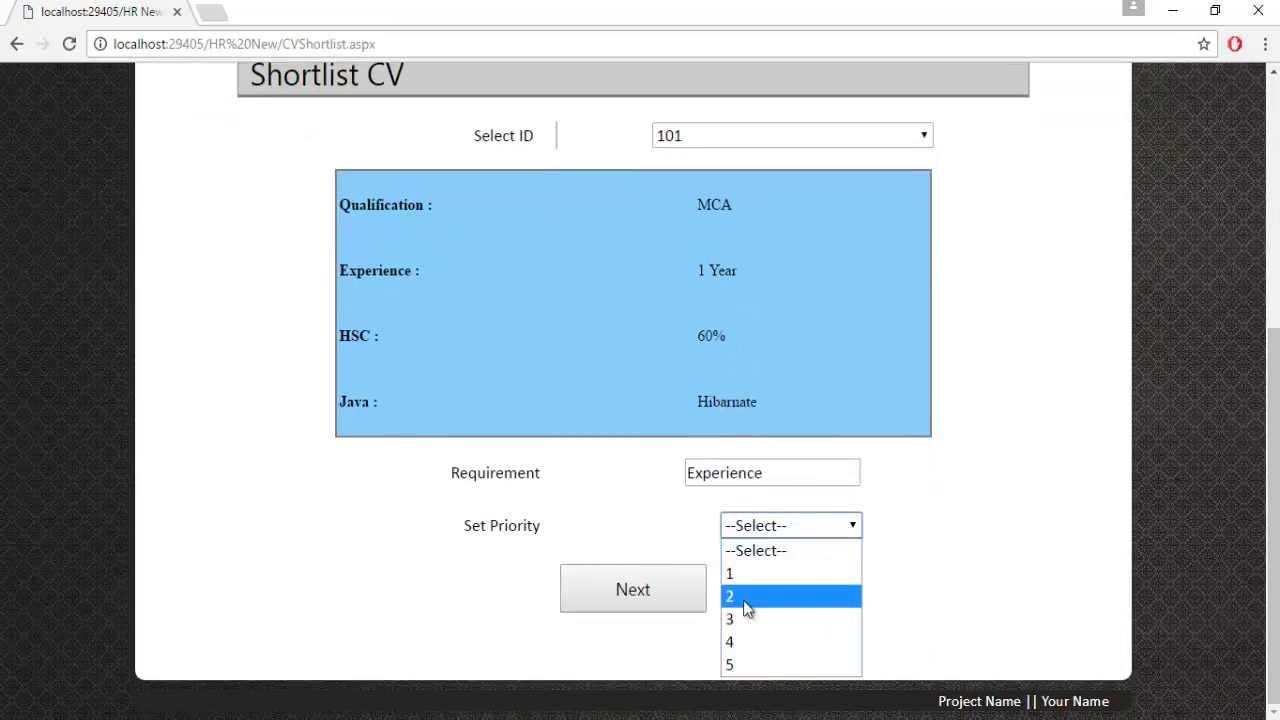
click(749, 598)
click(619, 585)
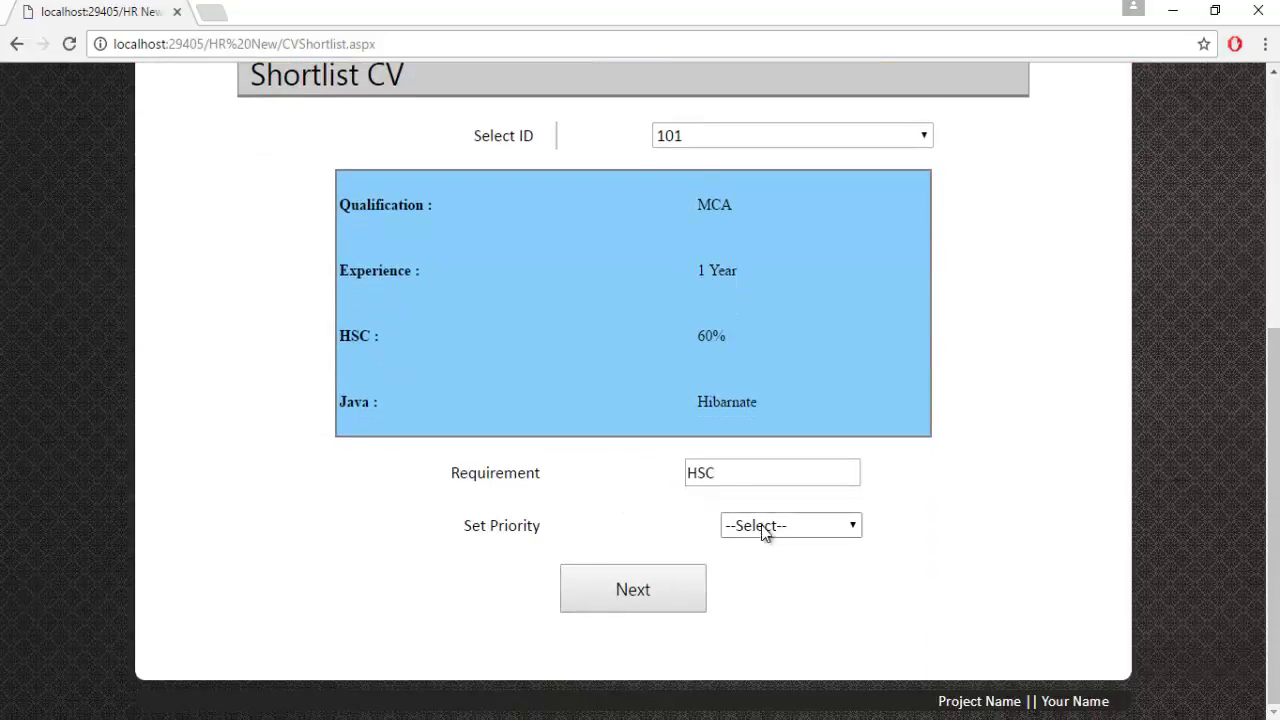
Give HSC priority 3 and Java priority 1, then submit the priorities.
click(733, 532)
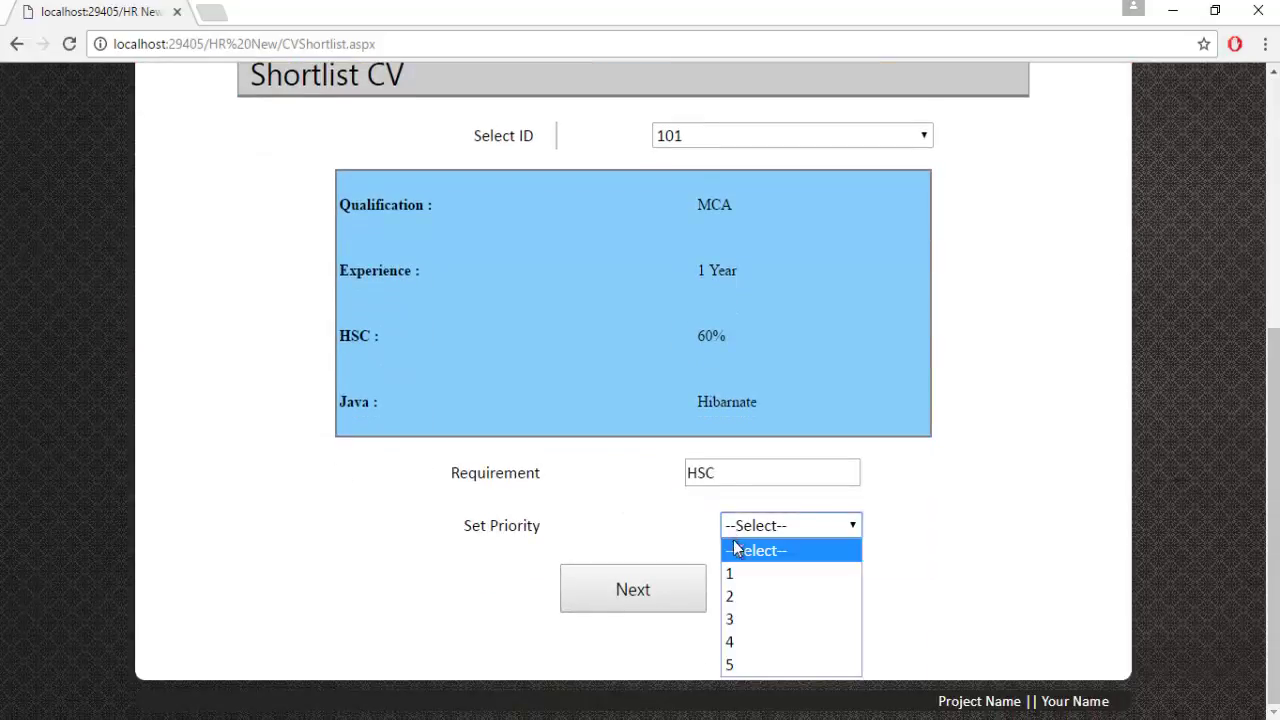
click(733, 619)
click(640, 592)
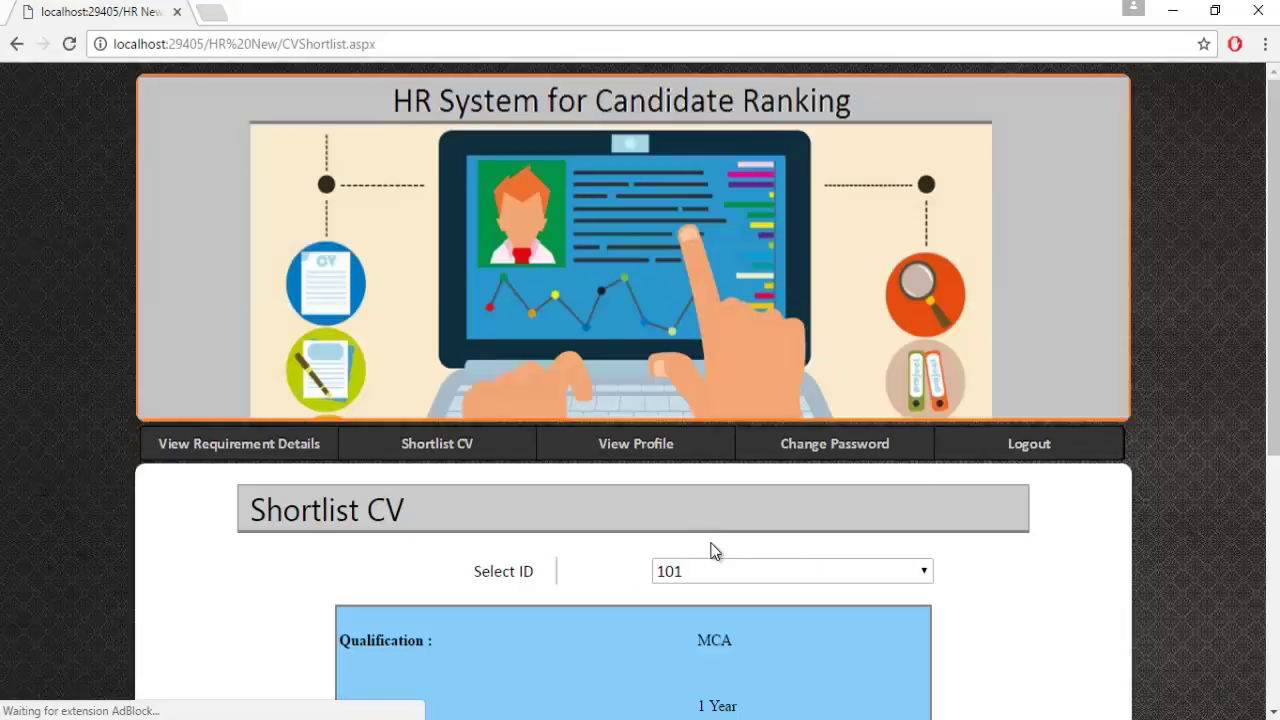
scroll(709, 549, down, 4)
click(739, 567)
click(735, 611)
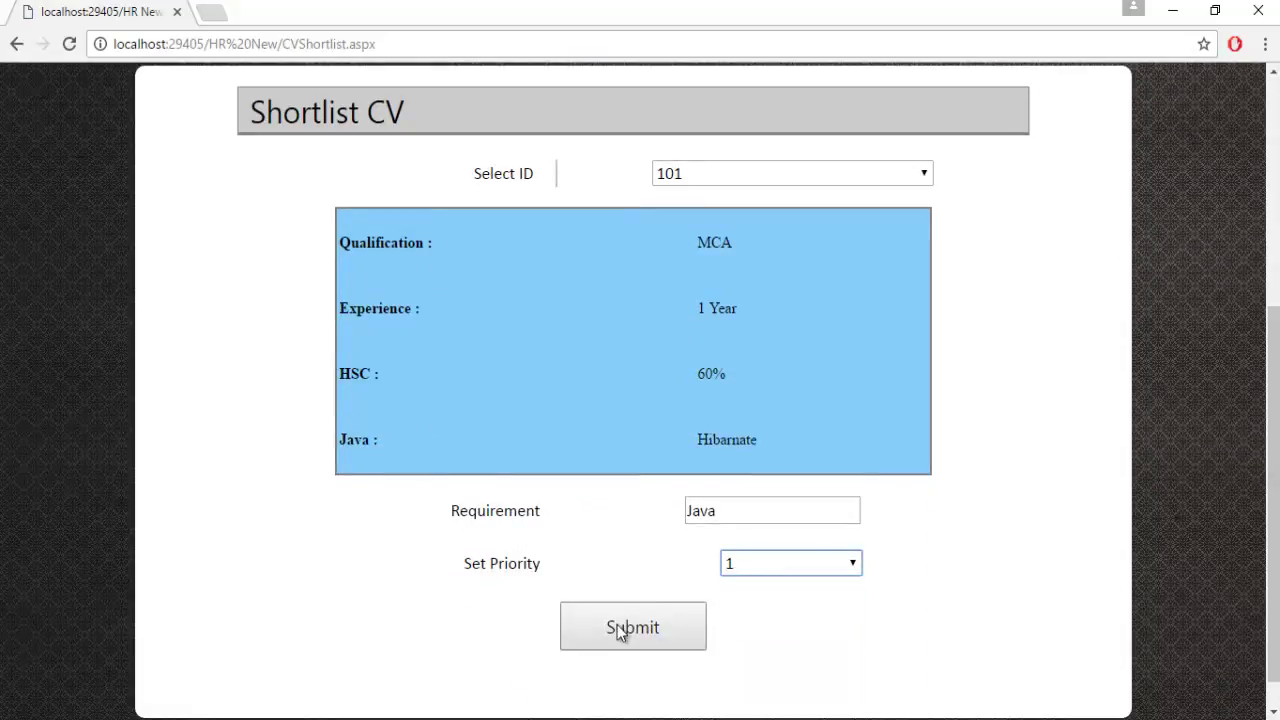
click(620, 632)
scroll(789, 488, down, 3)
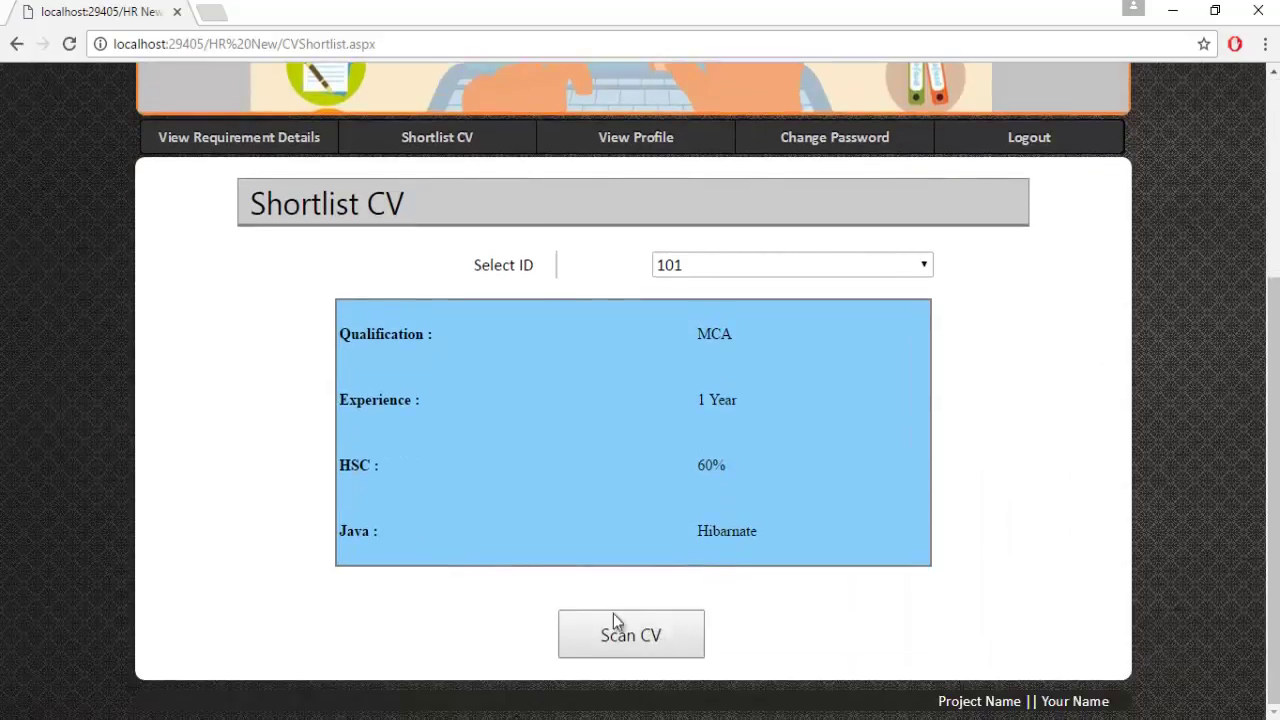
Scan the CVs for requirement 101 to list qualified resumes 1.docx and mary.pdf.
click(660, 634)
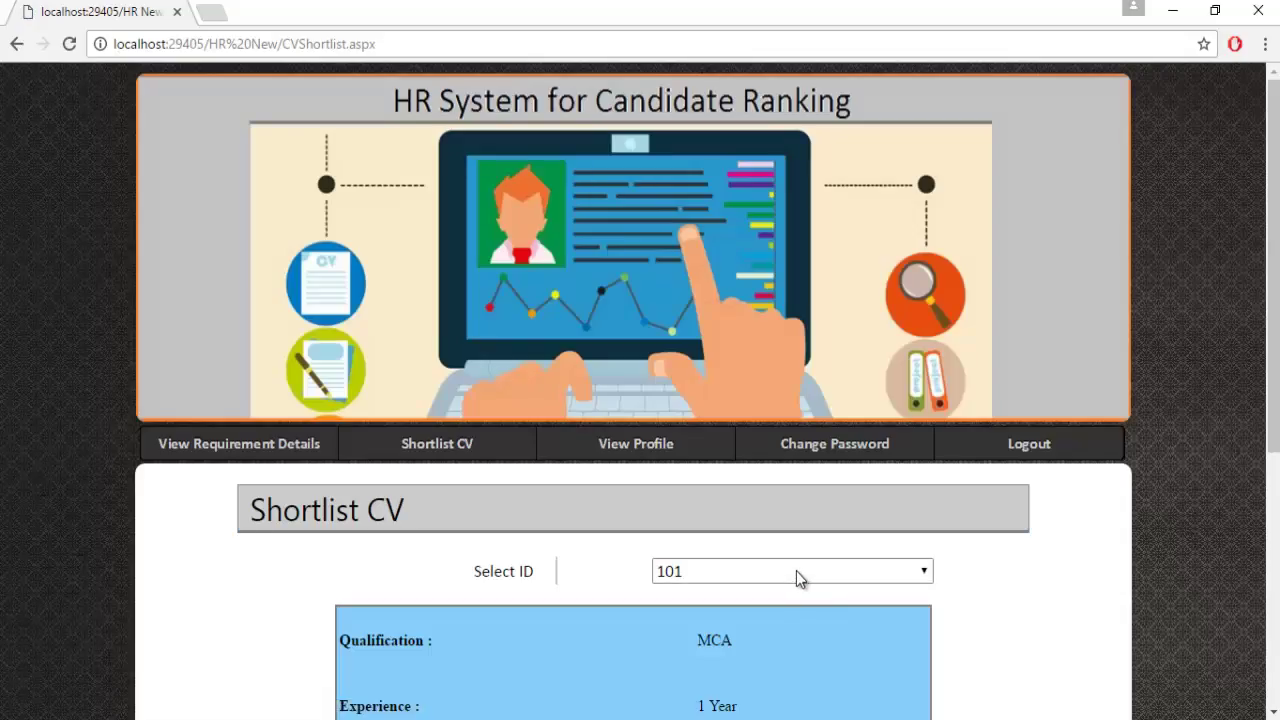
scroll(797, 575, down, 5)
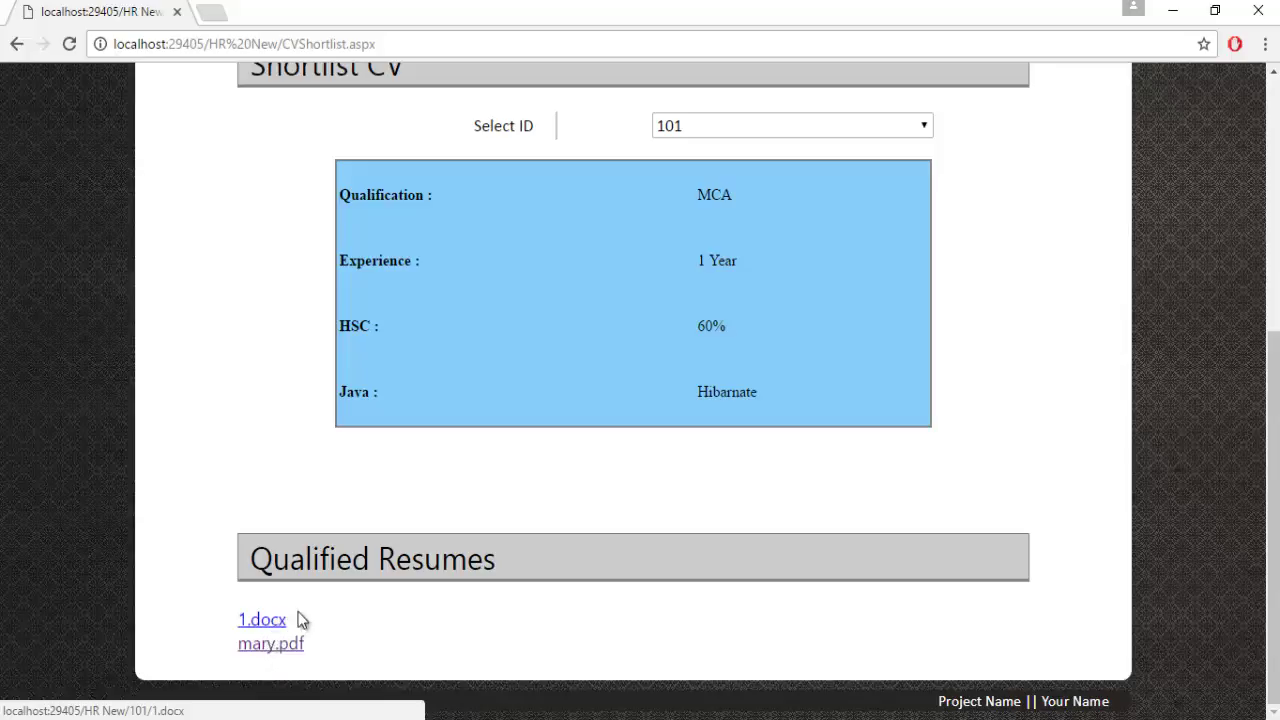
scroll(432, 606, up, 4)
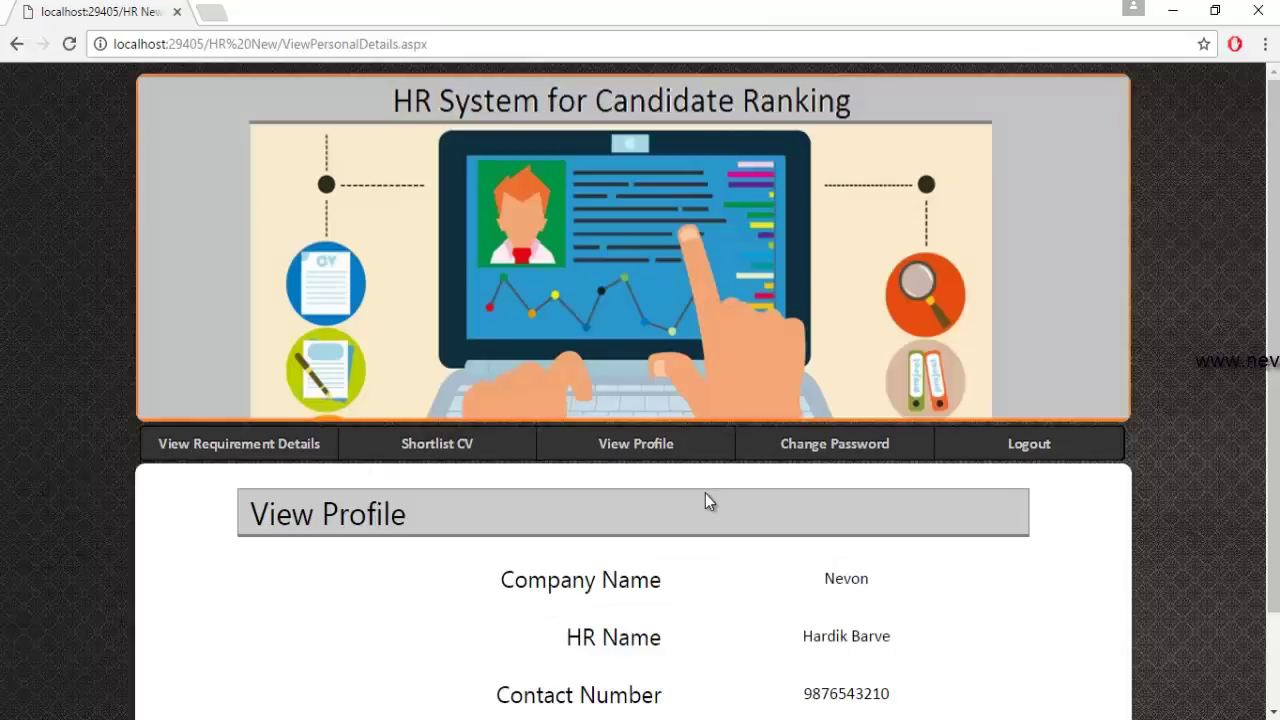
scroll(609, 557, down, 2)
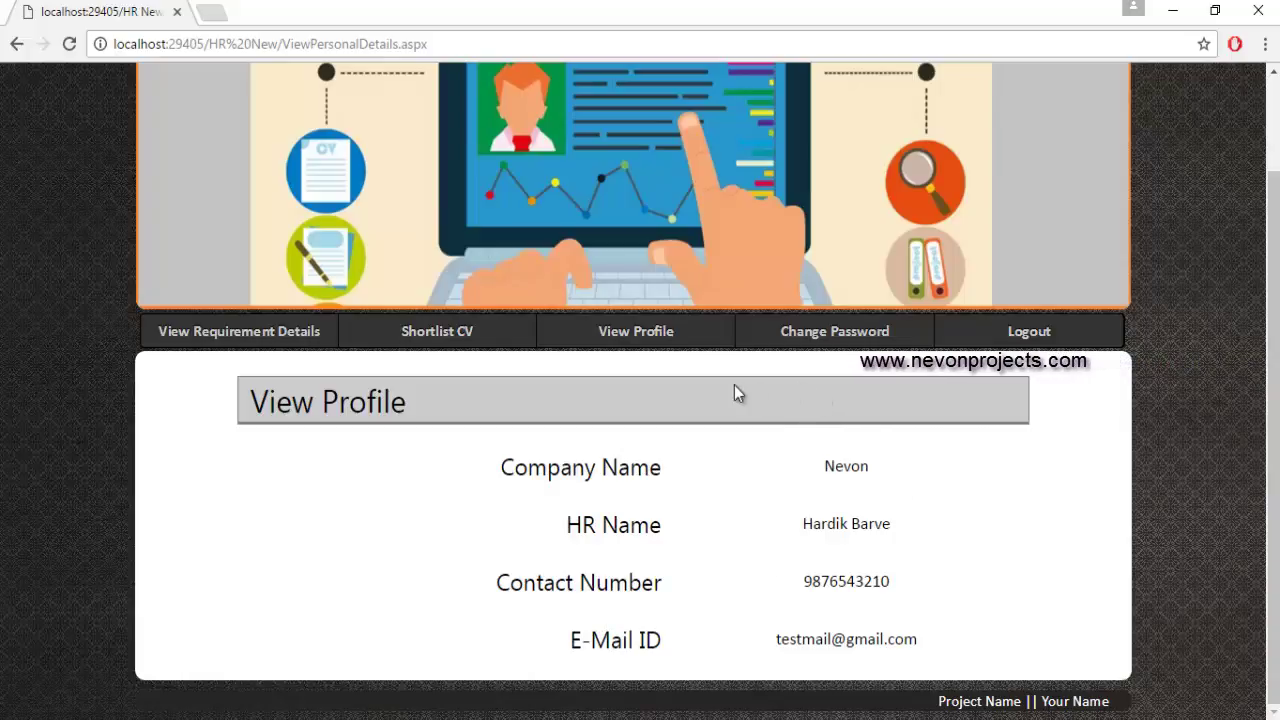
On the Change Password page, submit a wrong old password and dismiss the Invalid Password alert.
click(797, 329)
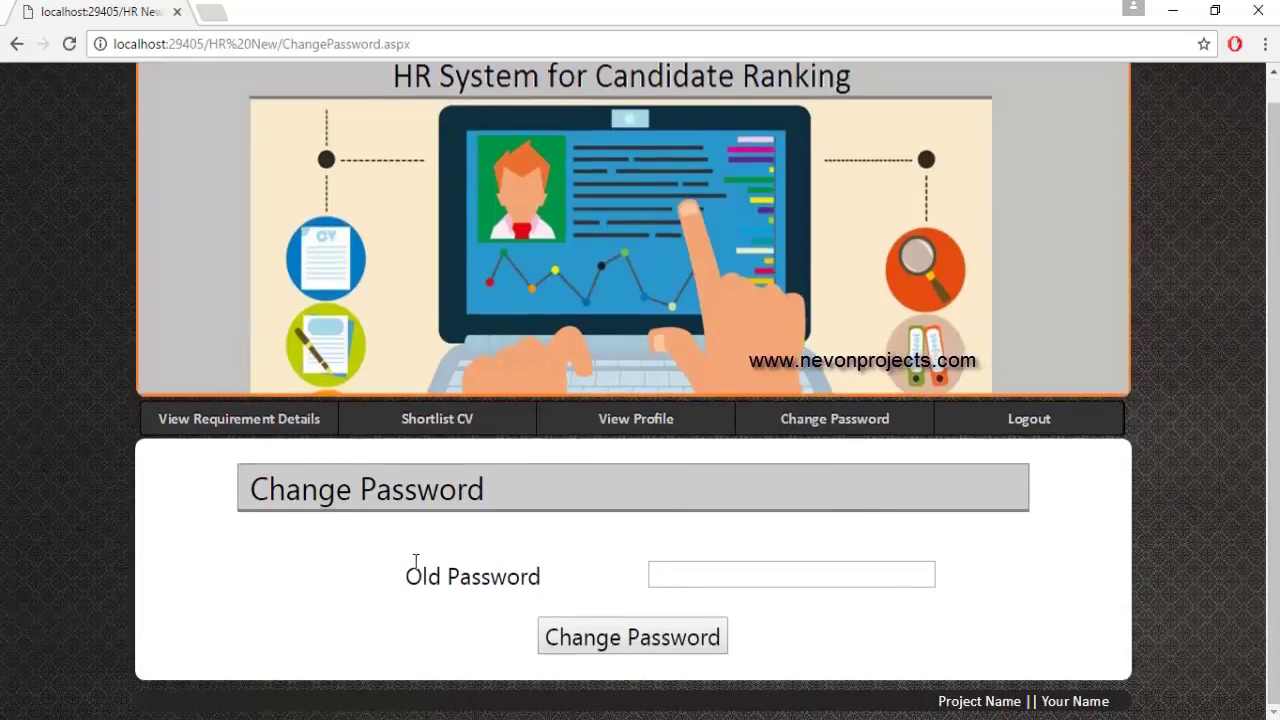
click(689, 571)
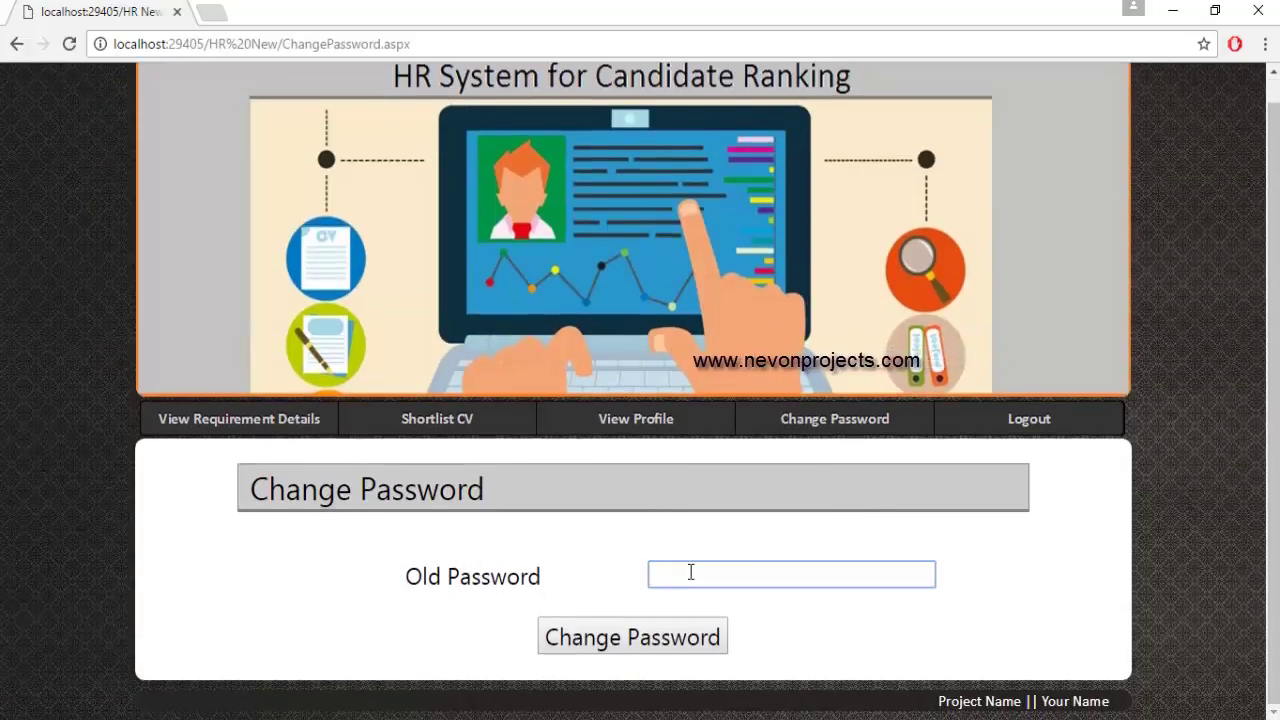
text(abcd)
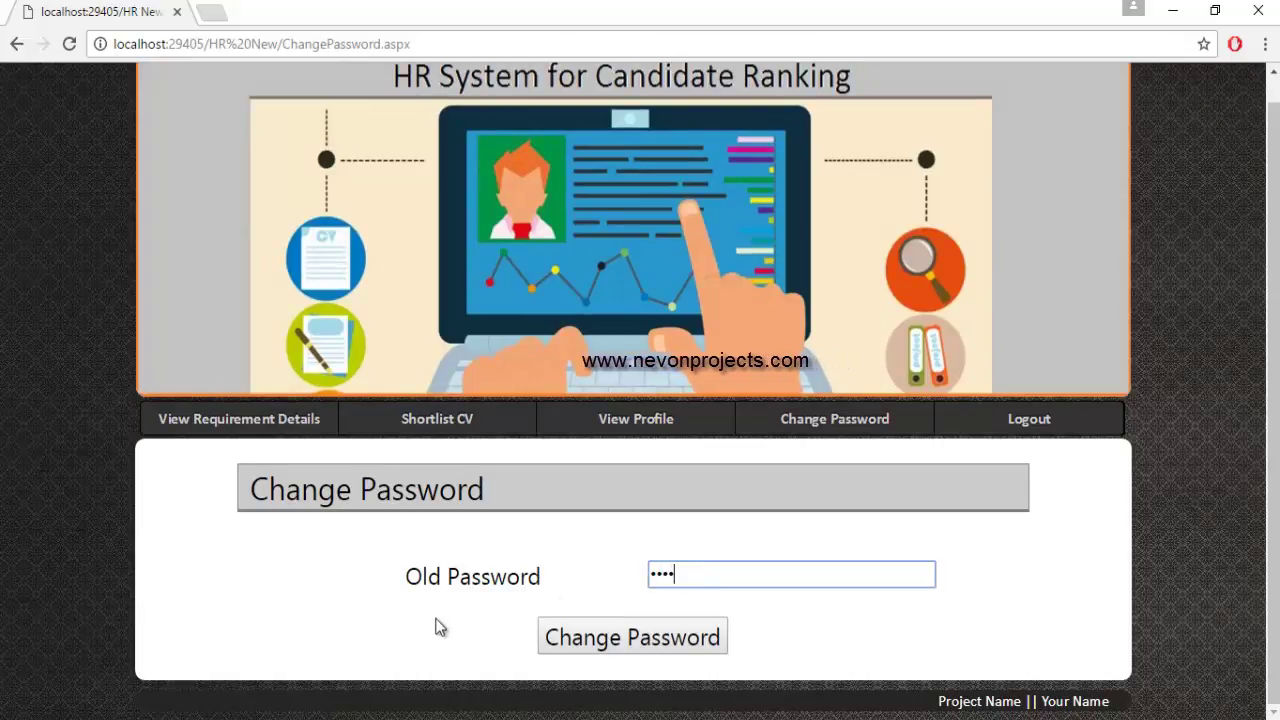
click(629, 636)
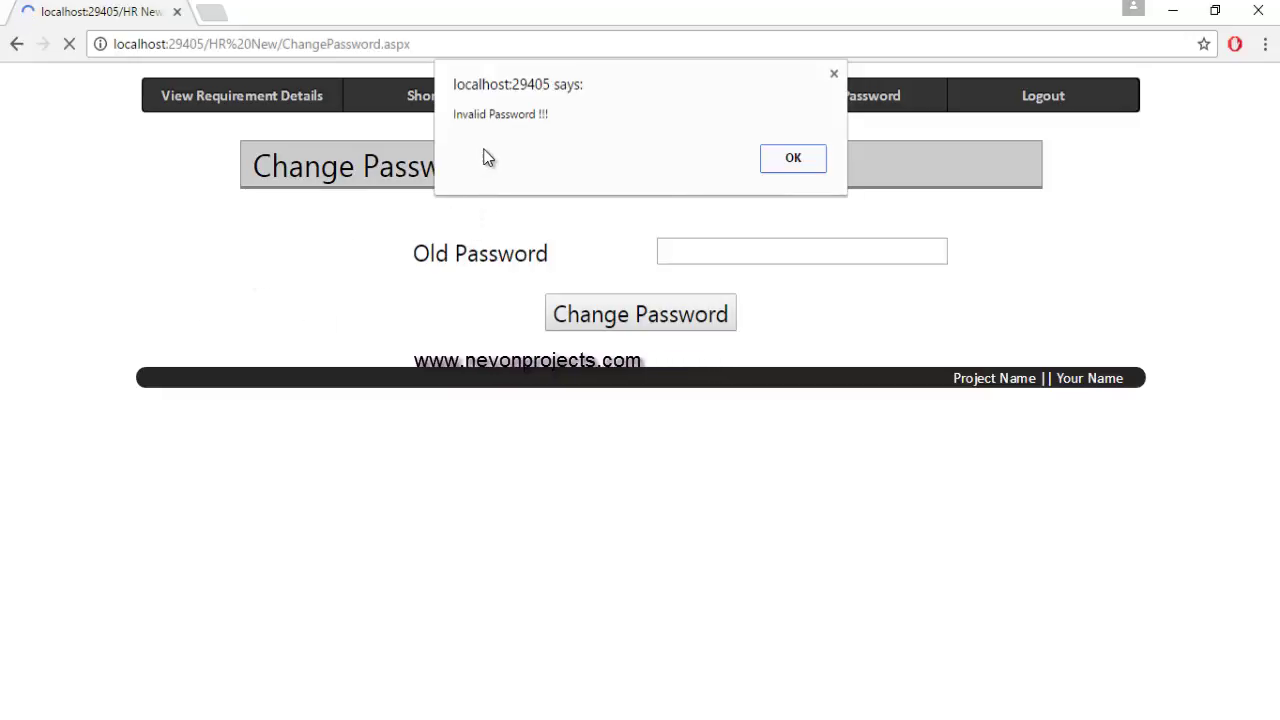
click(778, 160)
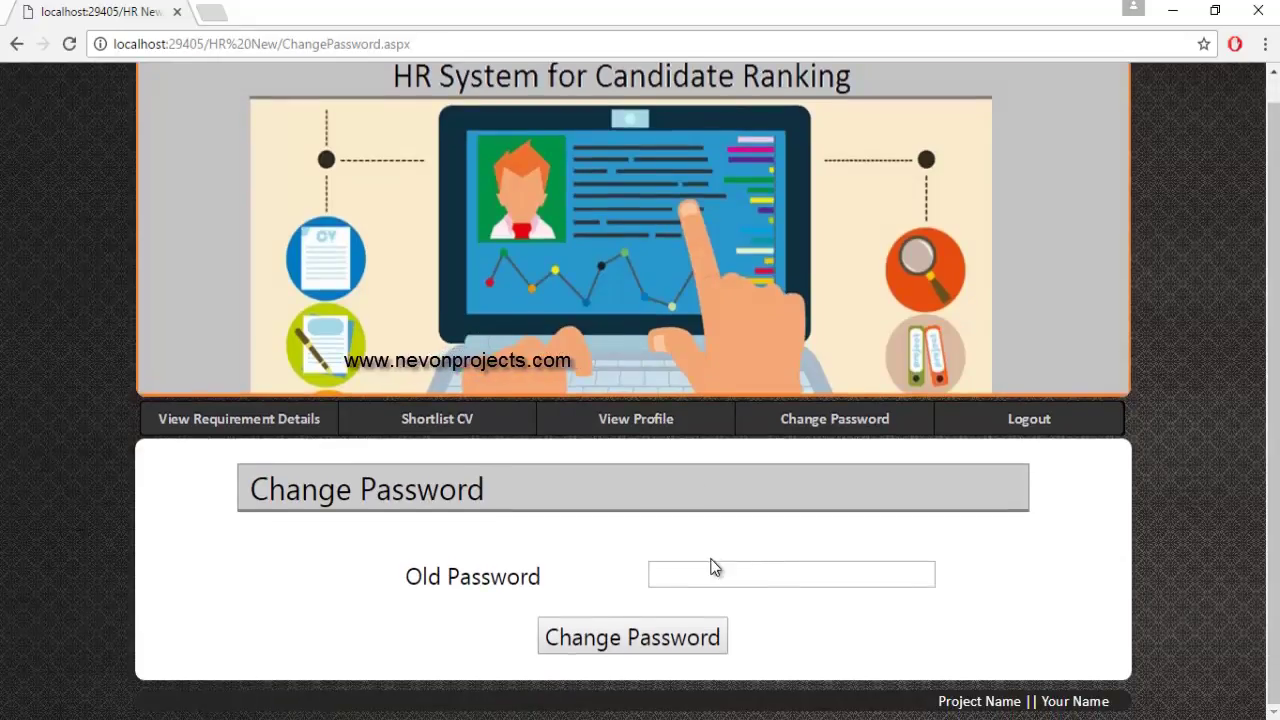
Enter and verify the correct current password.
click(688, 577)
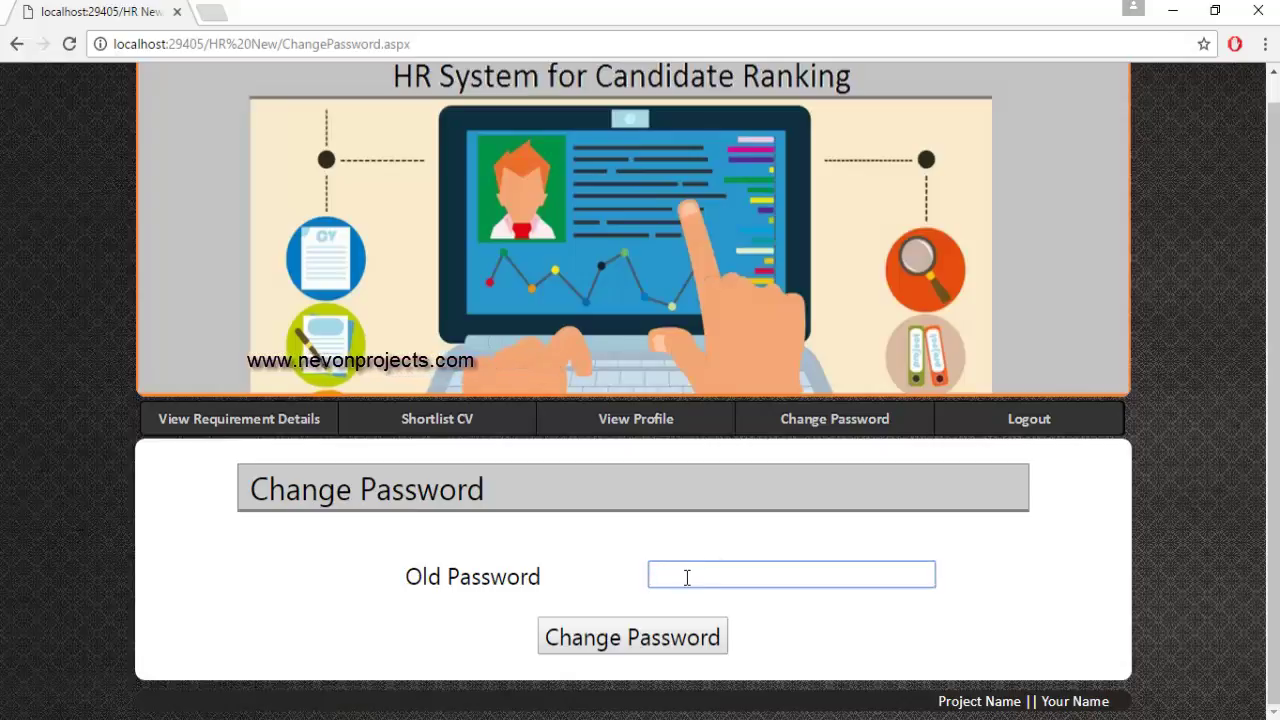
text(abcdef)
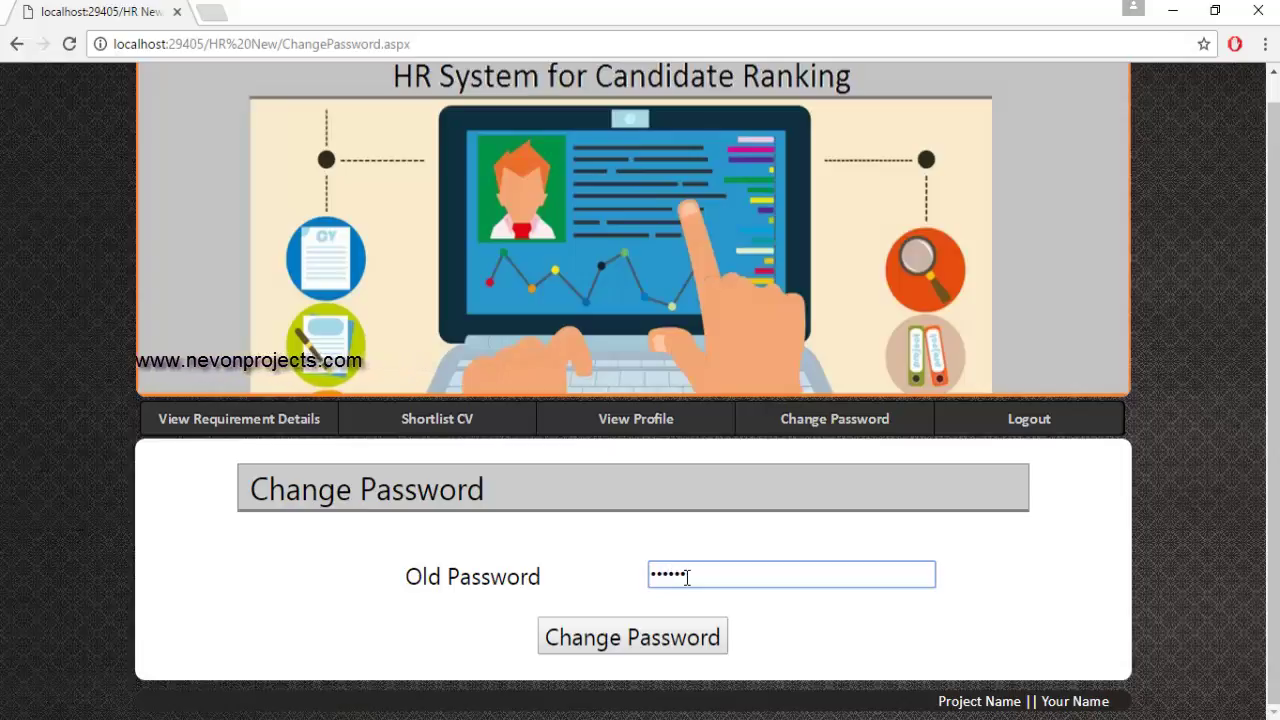
click(573, 645)
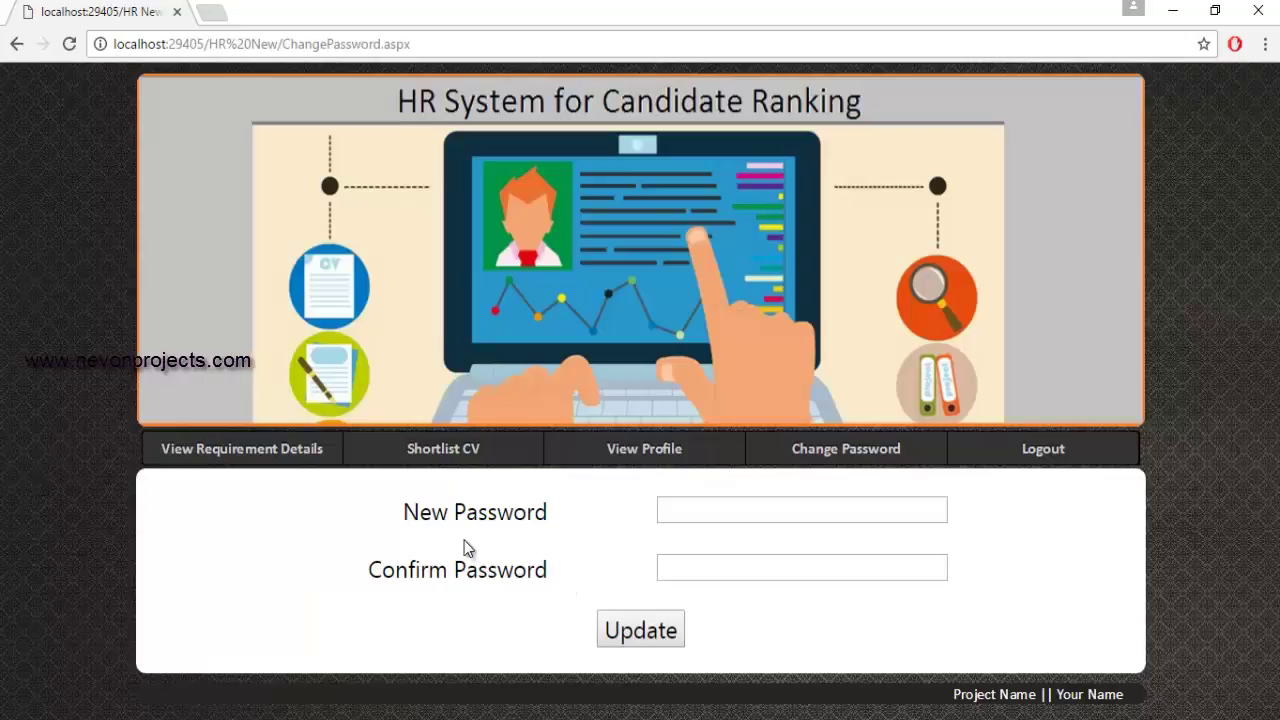
Set and confirm the new password, acknowledge the update, and log out.
click(680, 511)
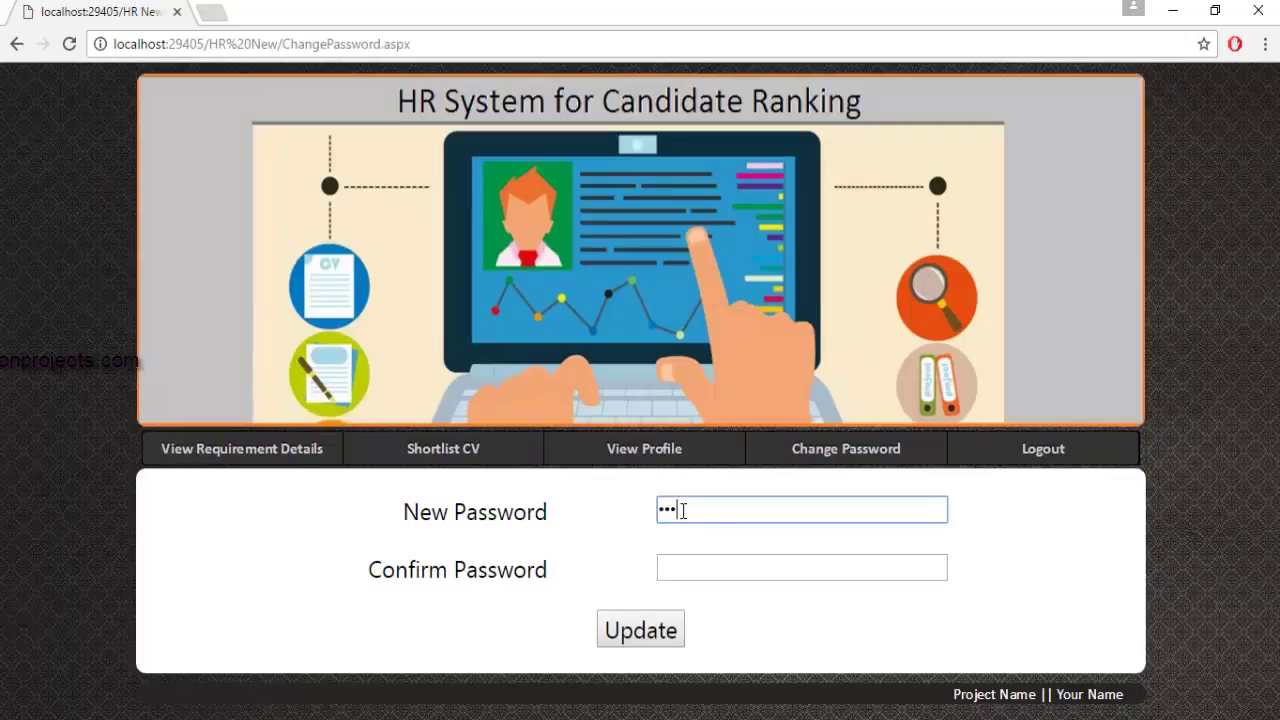
key(Tab)
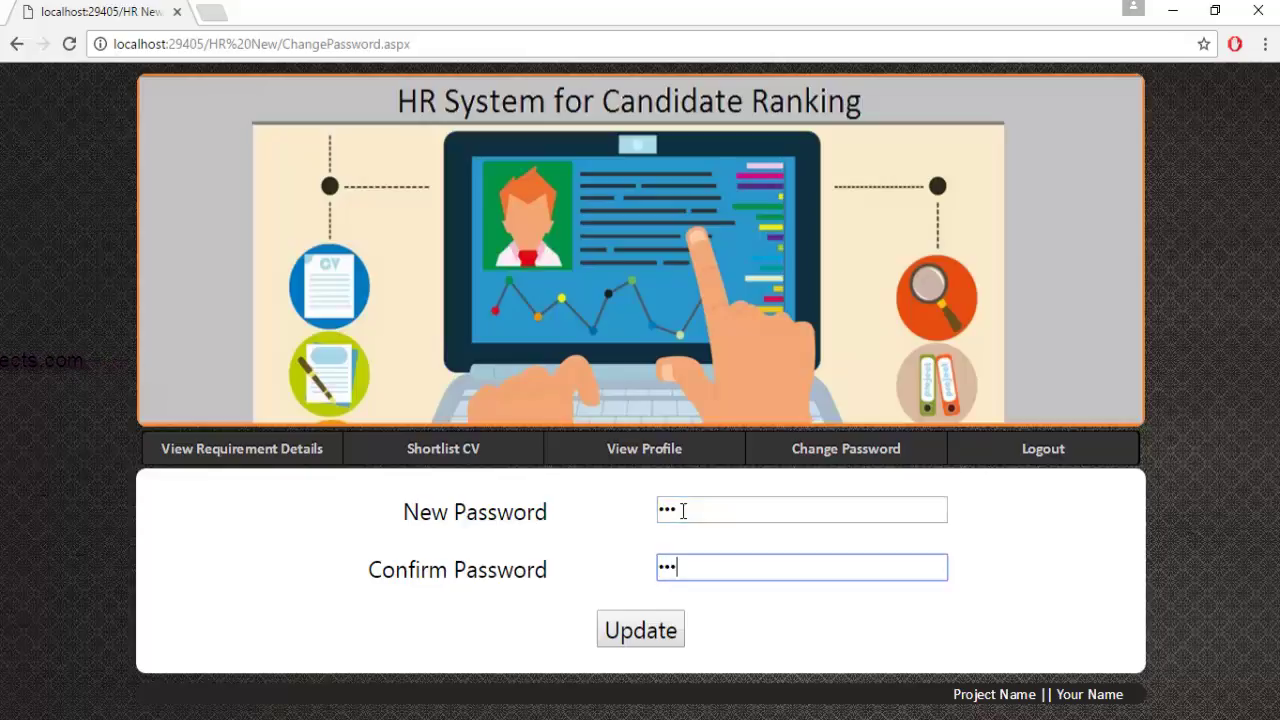
click(658, 640)
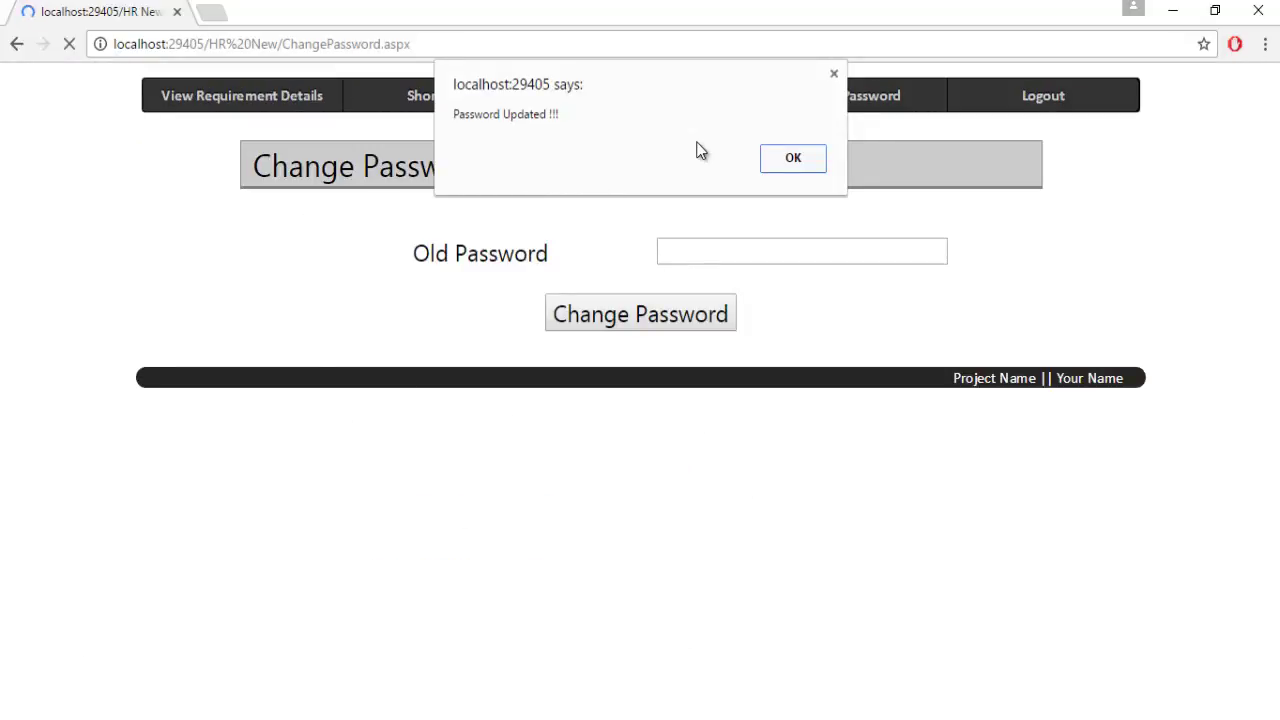
click(790, 158)
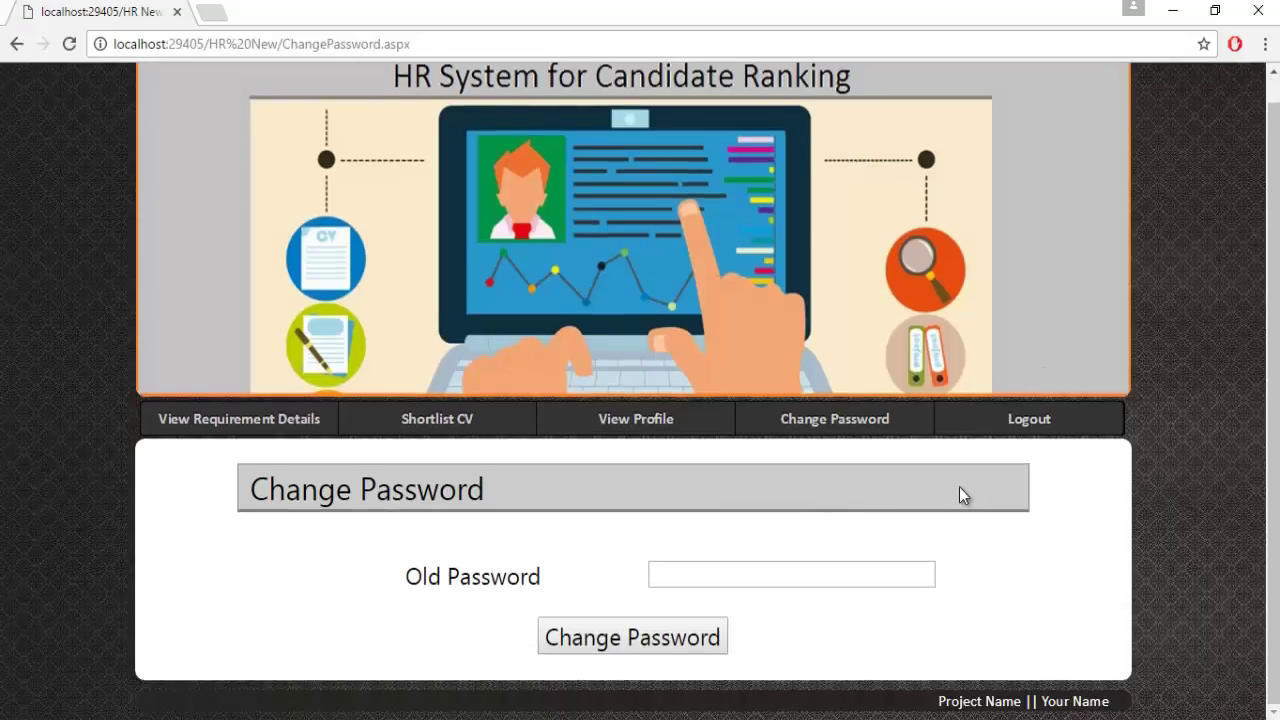
click(1011, 417)
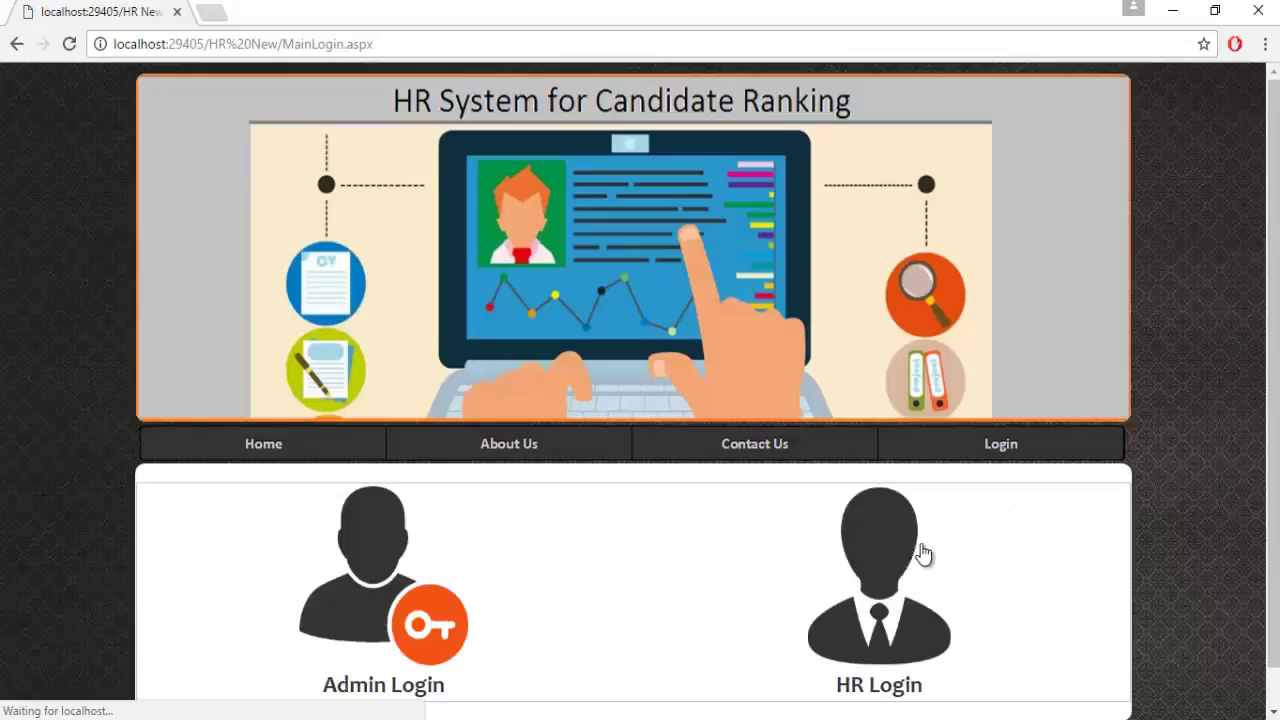